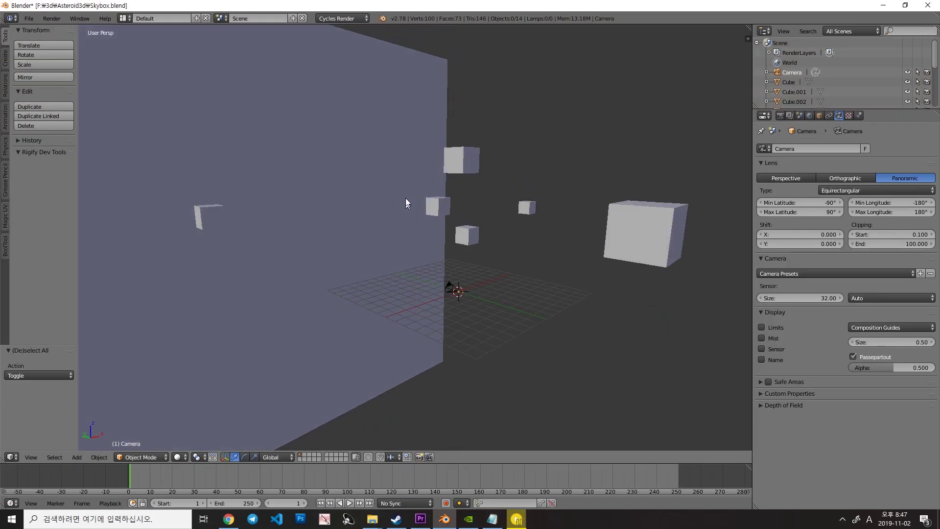
Select the large plane and examine its material's Emission surface shader and strength
middle_drag(424, 175, 401, 193)
right_click(267, 126)
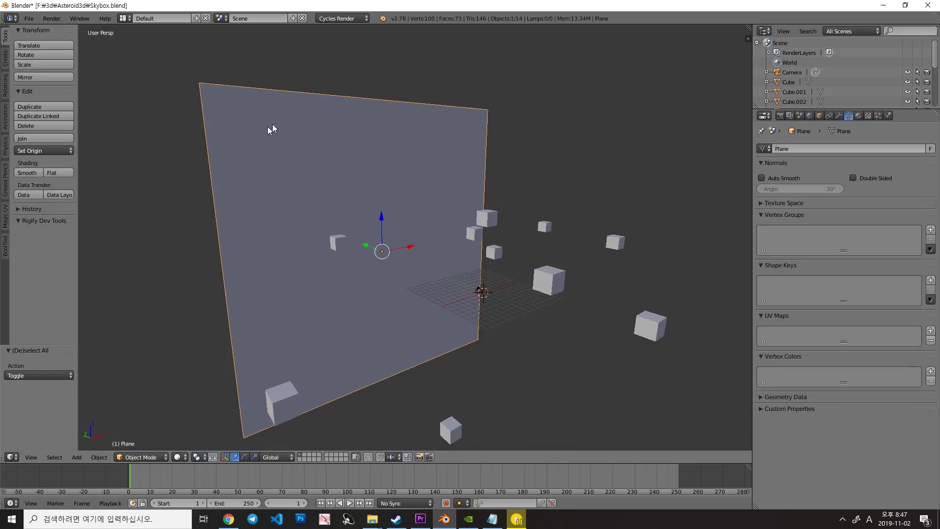
mouse_move(479, 348)
middle_down()
mouse_move(380, 273)
mouse_move(435, 248)
mouse_move(369, 272)
mouse_move(322, 136)
middle_up()
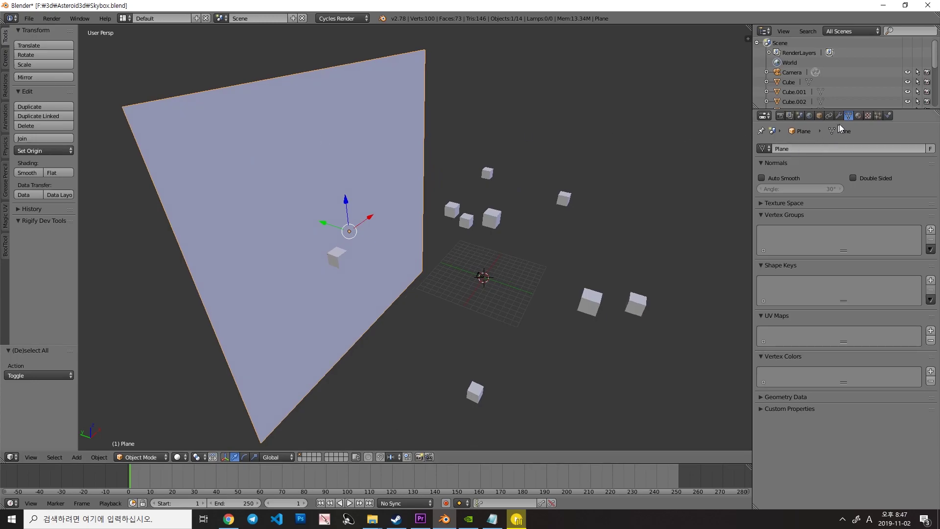
click(869, 116)
click(857, 116)
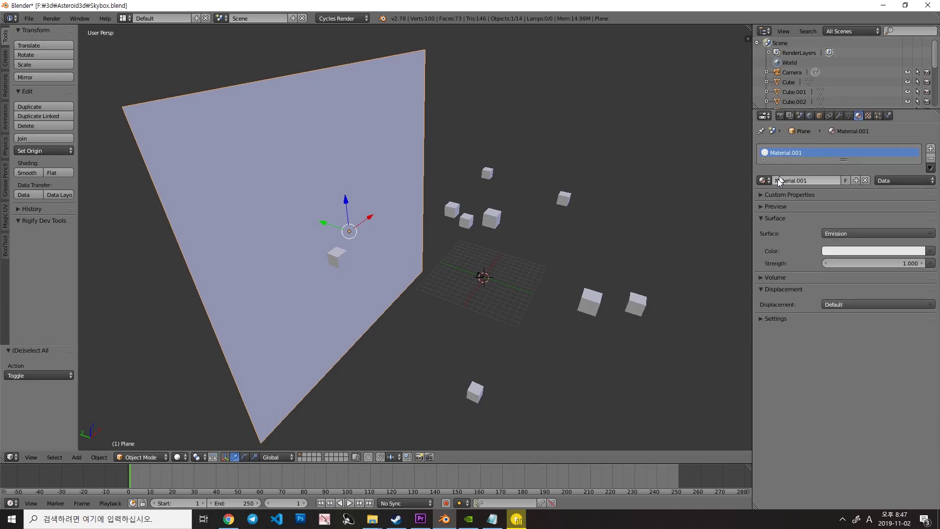
click(834, 233)
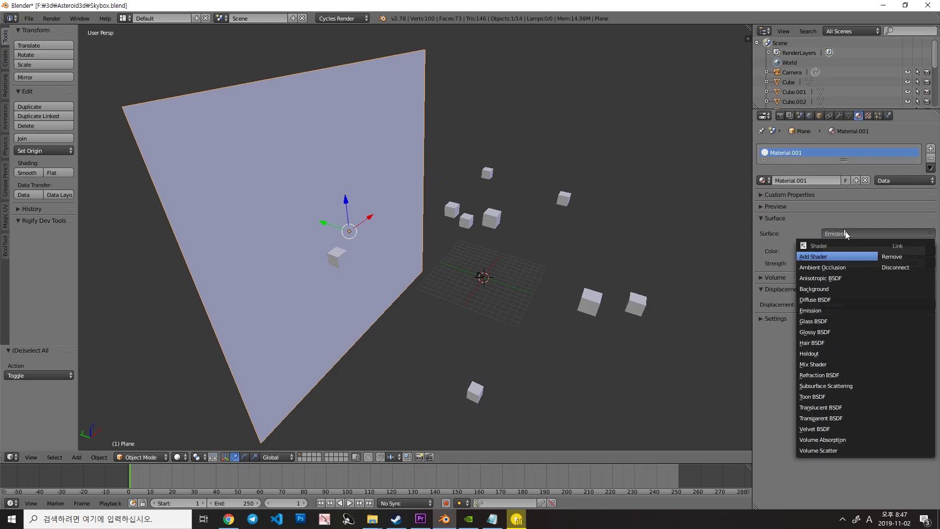
middle_drag(442, 260, 395, 228)
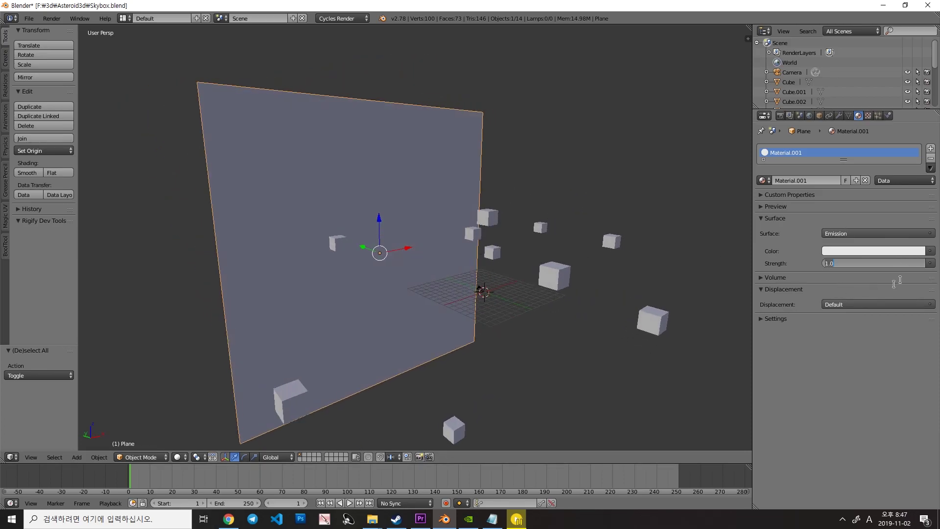
middle_drag(441, 165, 340, 262)
Select several of the floating cubes one after another and check the material assigned to them
right_click(338, 251)
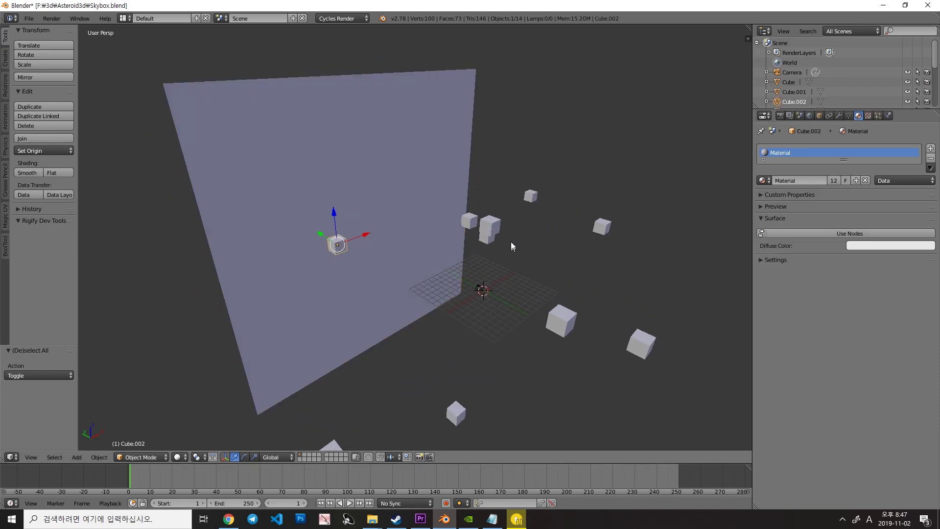
right_click(501, 227)
right_click(501, 227)
right_click(601, 225)
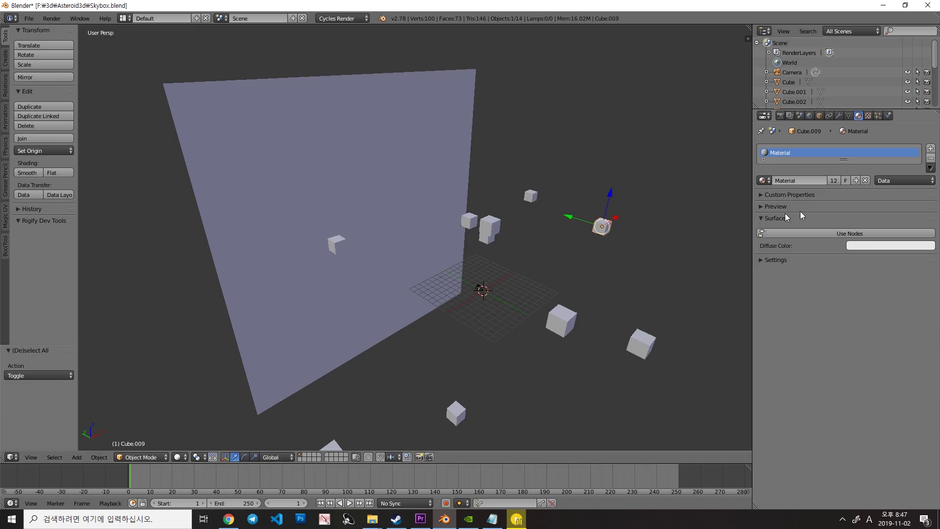
mouse_move(518, 192)
middle_down()
mouse_move(499, 155)
mouse_move(481, 213)
mouse_move(503, 186)
middle_up()
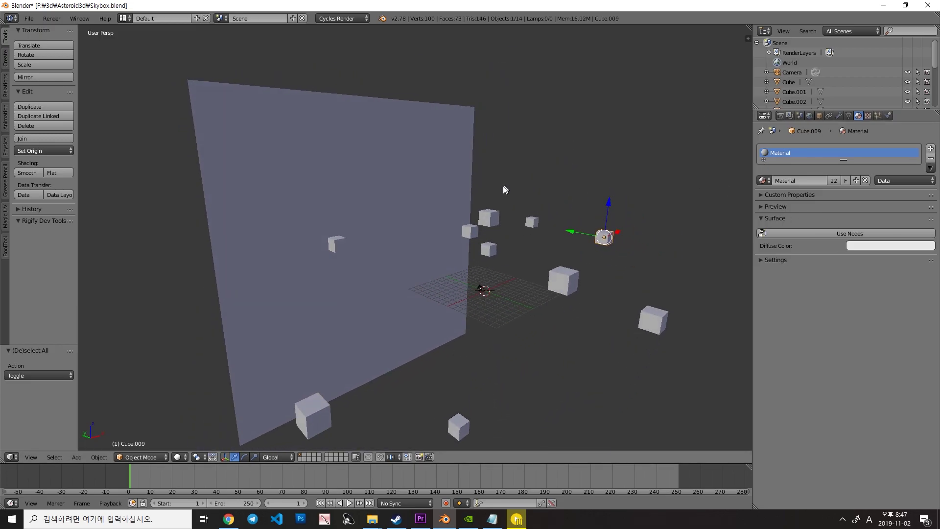
Preview the scene in rendered shading from another angle, and return the viewport to solid shading
key(shift+z)
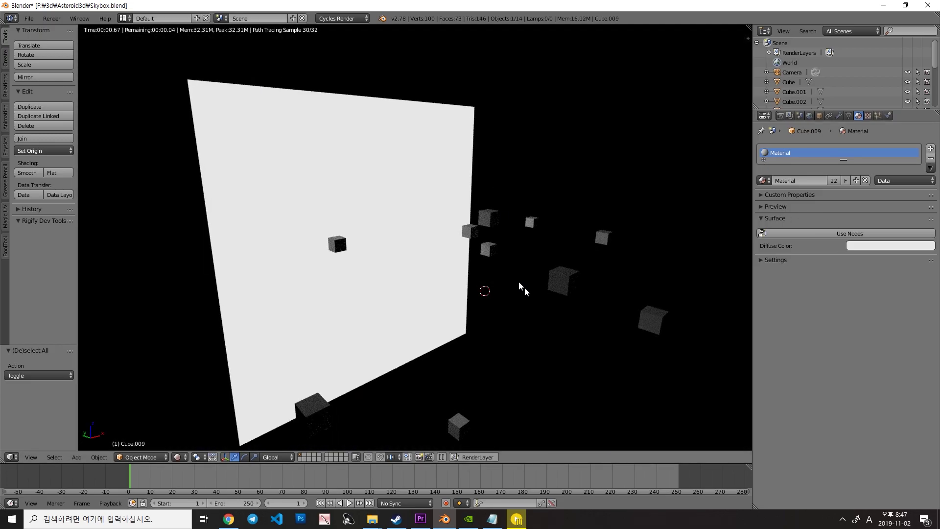
mouse_move(521, 287)
middle_down()
mouse_move(545, 192)
mouse_move(526, 231)
mouse_move(501, 237)
mouse_move(541, 195)
mouse_move(439, 123)
mouse_move(522, 193)
mouse_move(552, 170)
mouse_move(533, 125)
mouse_move(558, 140)
middle_up()
key(shift+z)
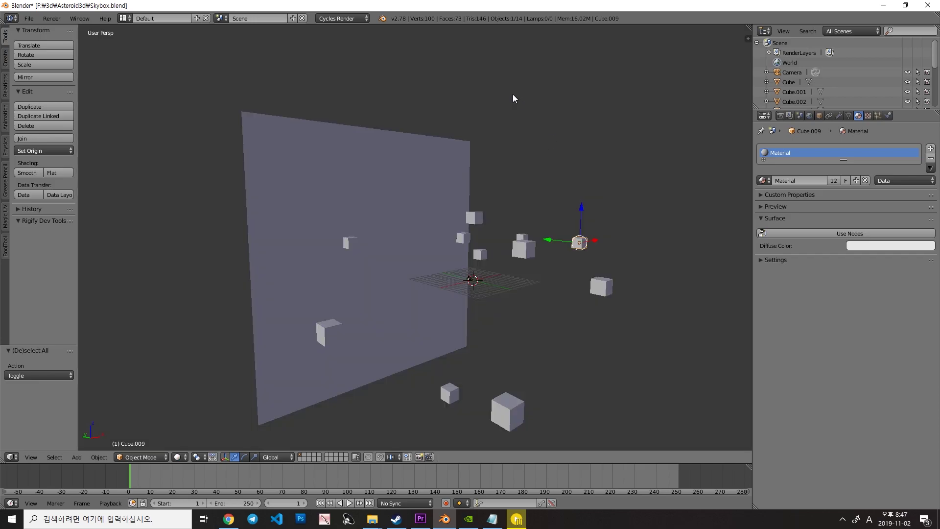
mouse_move(514, 96)
middle_down()
mouse_move(512, 161)
mouse_move(556, 172)
mouse_move(533, 153)
mouse_move(537, 161)
middle_up()
scroll(512, 160, up, 3)
middle_drag(515, 191, 512, 212)
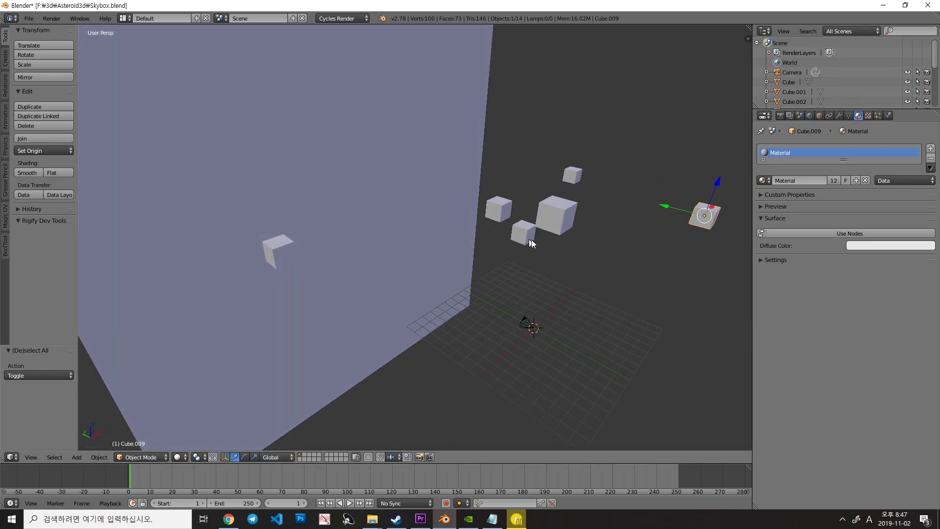
Set the render device to GPU Compute and the horizontal render resolution to 1024 px
click(781, 115)
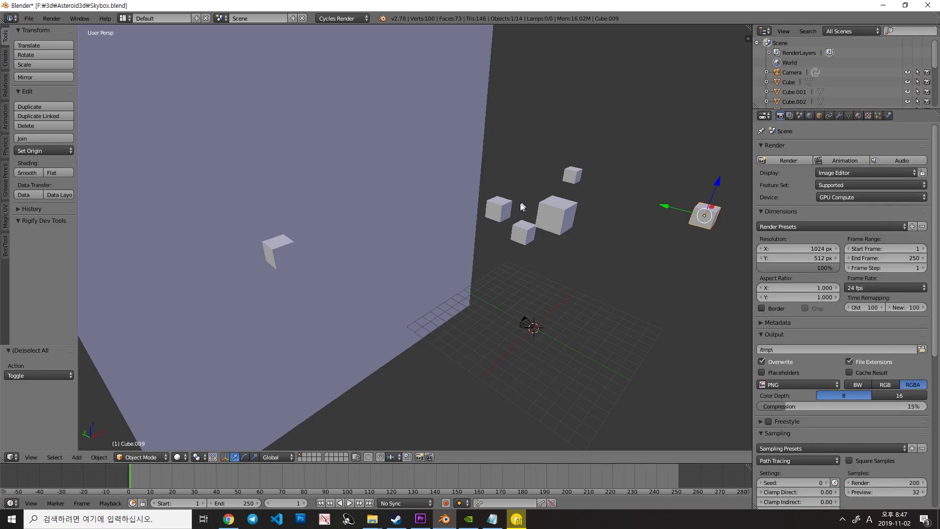
click(848, 194)
click(827, 199)
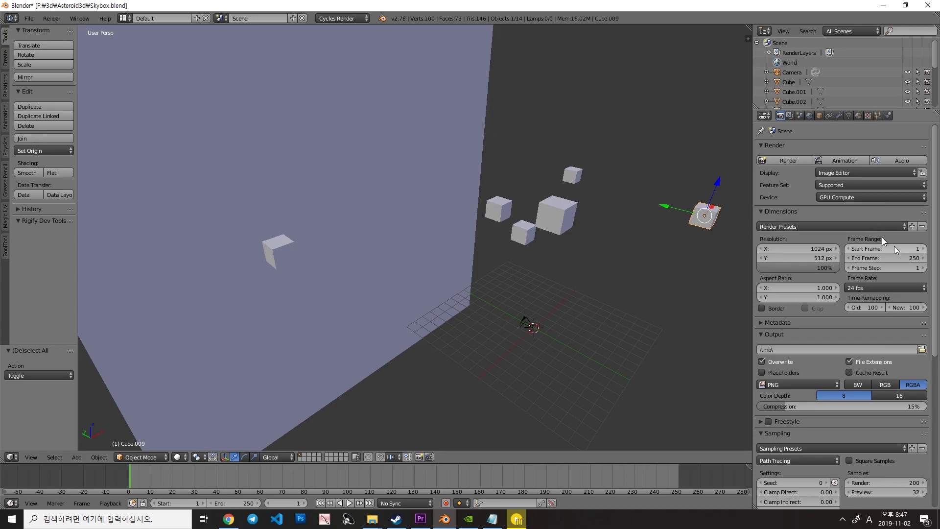
scroll(846, 234, down, 2)
scroll(857, 213, up, 2)
click(788, 248)
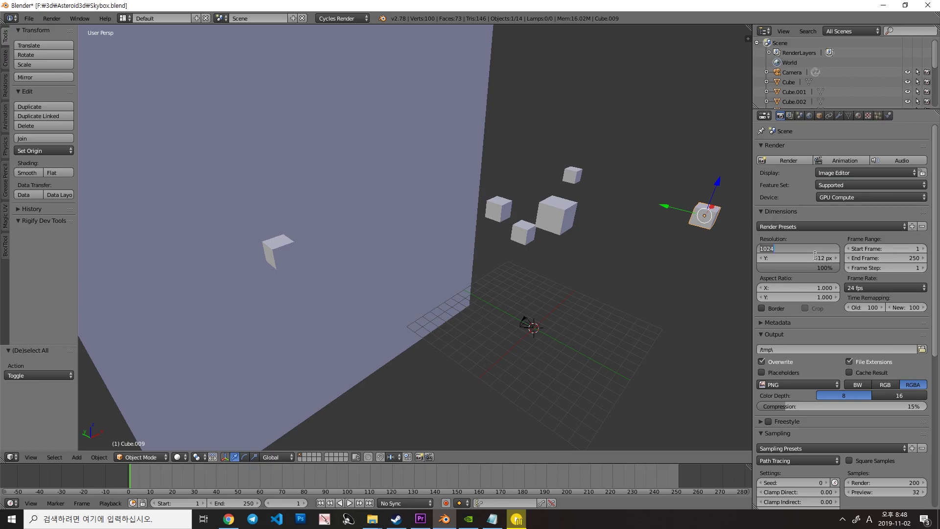
key(Return)
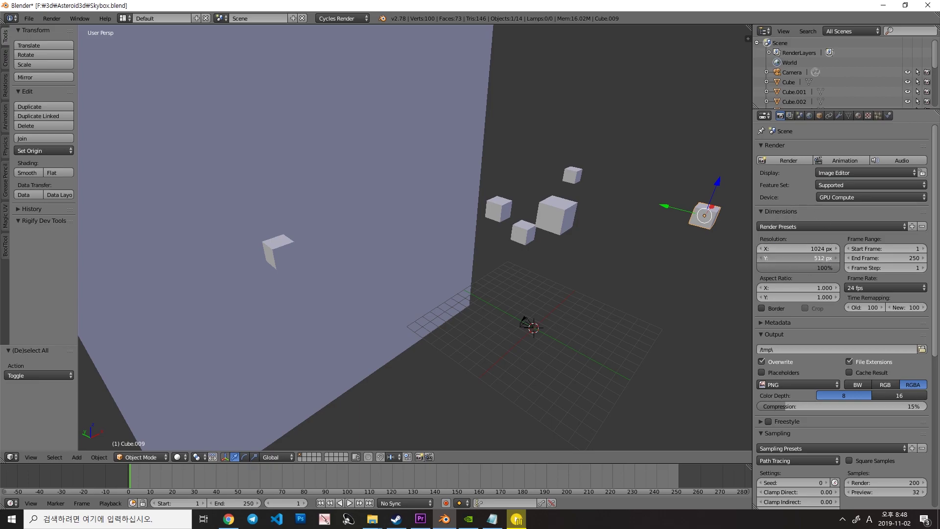
Review the scene's output, sampling, film and performance render settings
scroll(799, 210, down, 2)
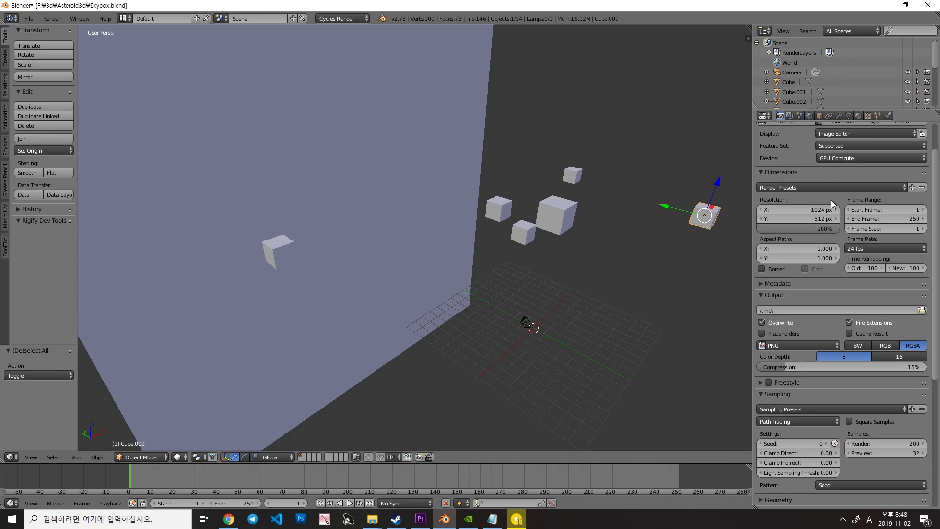
scroll(830, 200, down, 5)
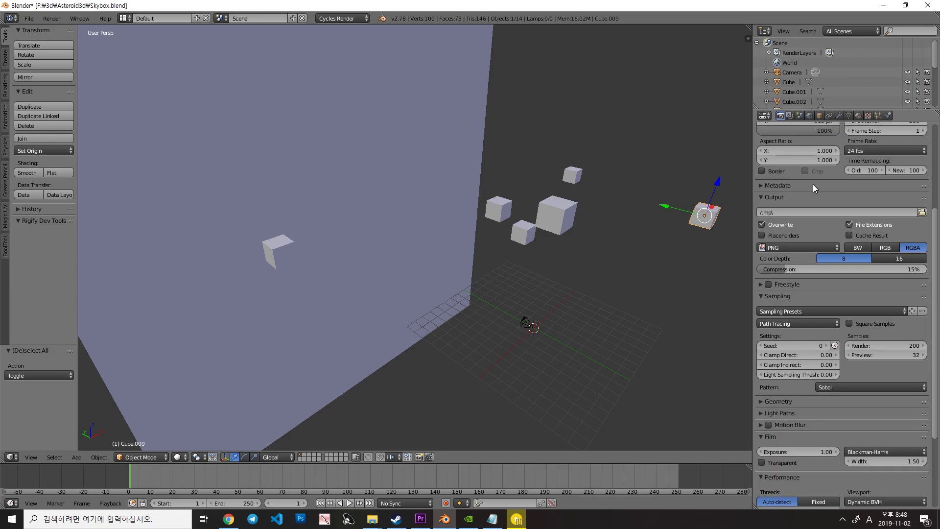
scroll(812, 184, down, 6)
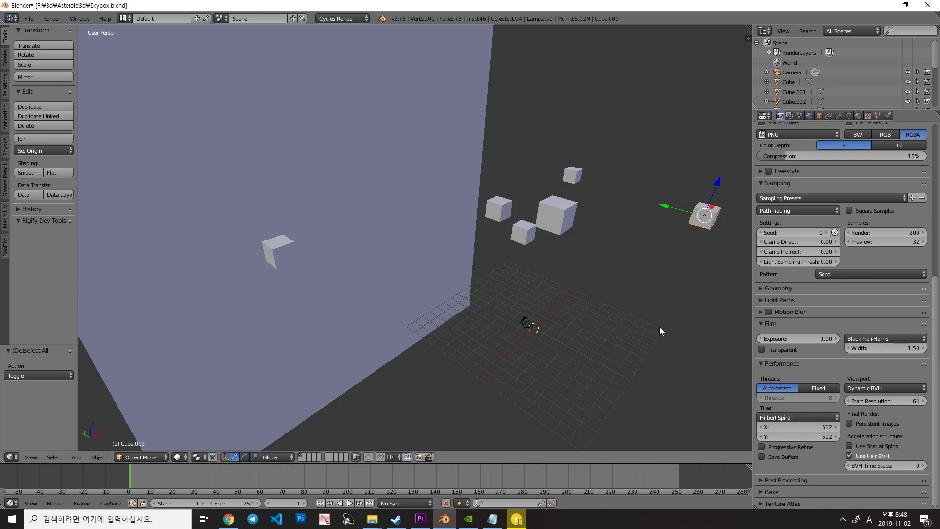
scroll(774, 201, up, 3)
scroll(793, 225, down, 3)
scroll(863, 338, up, 12)
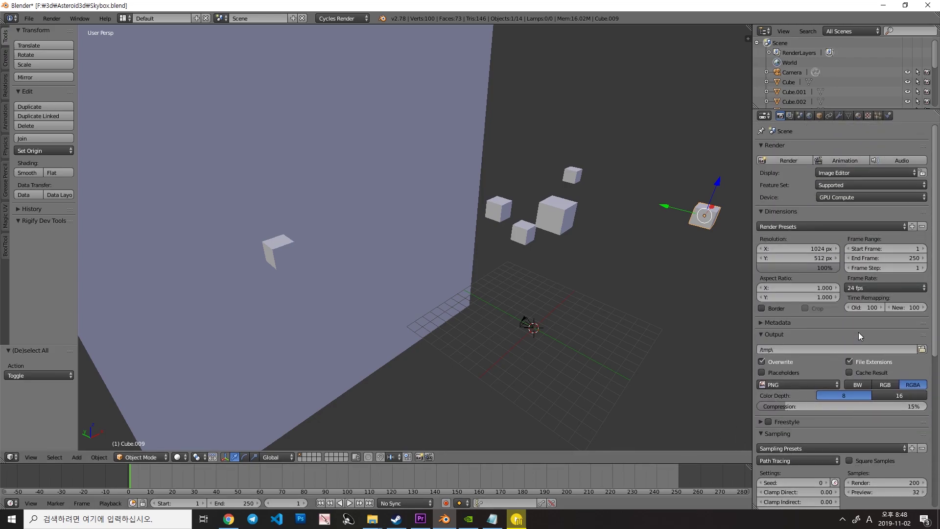
Set the camera's panoramic lens type to Equirectangular and the render engine to Cycles Render
middle_drag(636, 274, 558, 216)
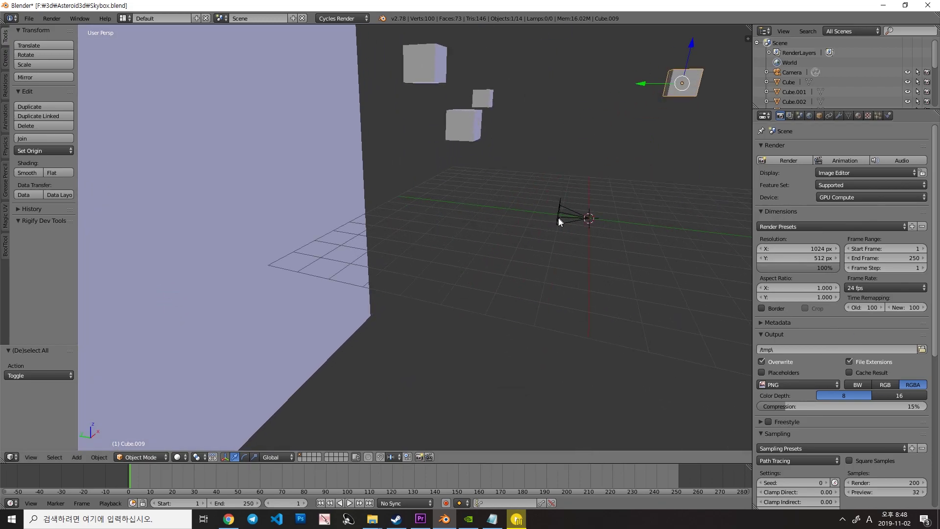
click(563, 218)
middle_drag(665, 168, 562, 176)
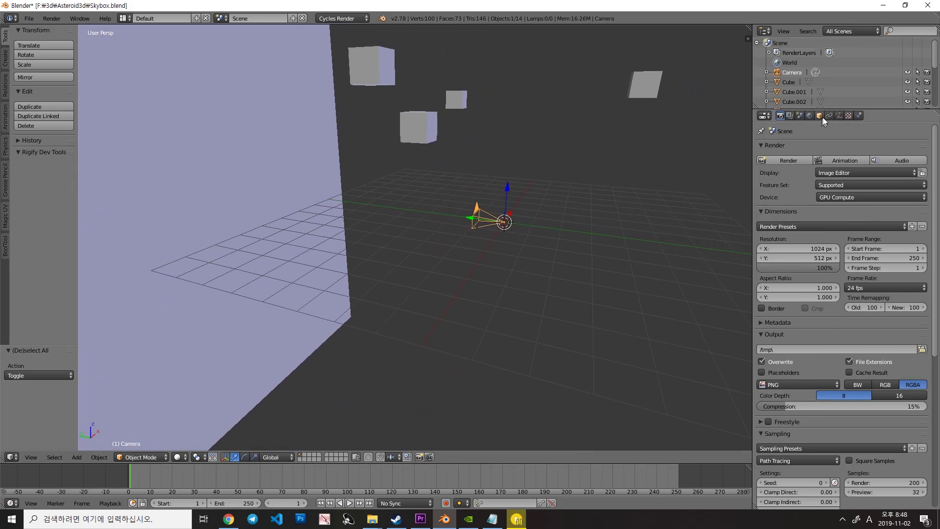
click(838, 116)
scroll(892, 104, down, 2)
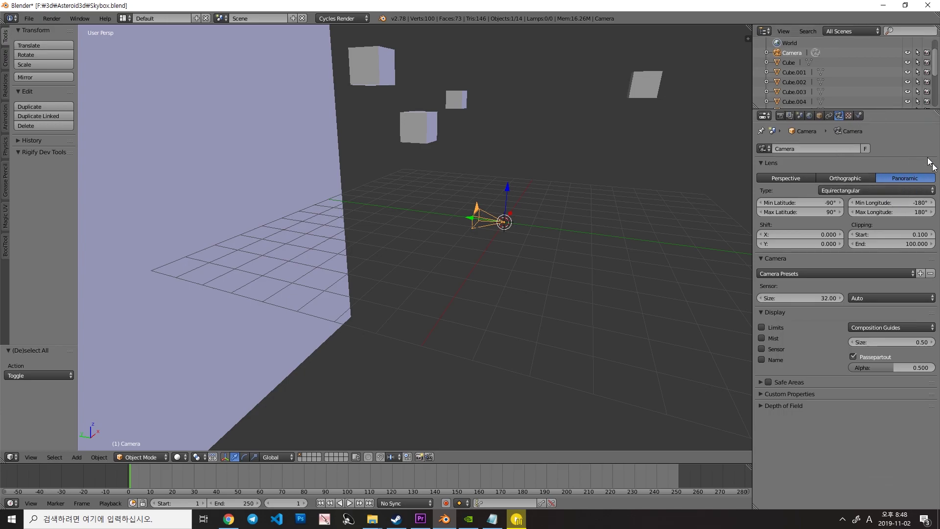
click(838, 189)
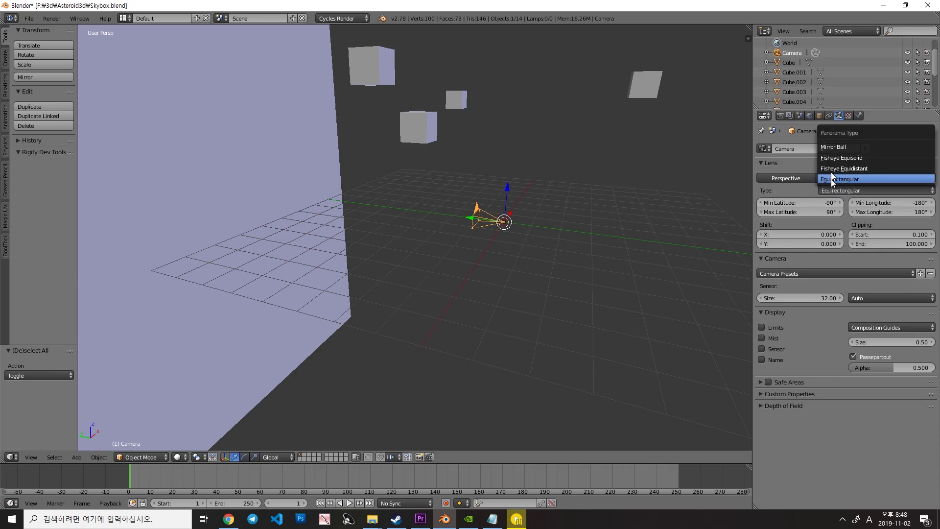
click(866, 184)
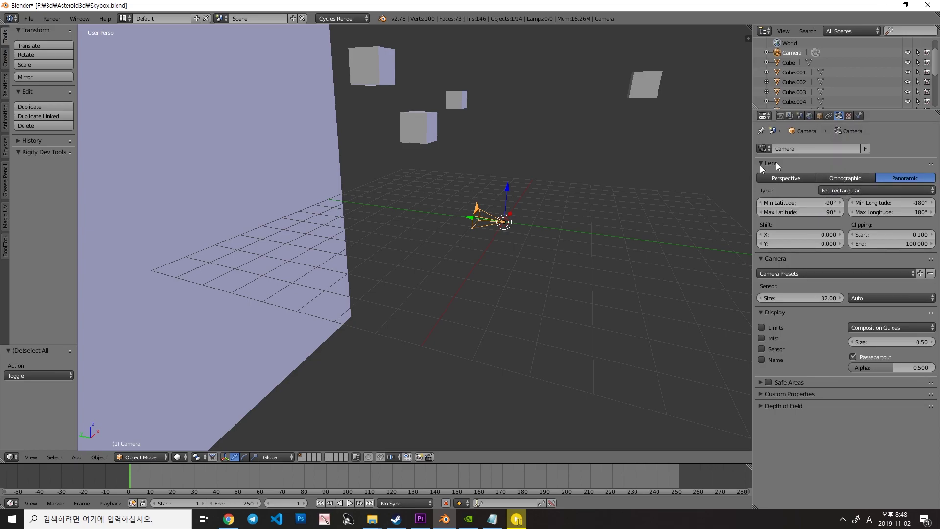
click(336, 18)
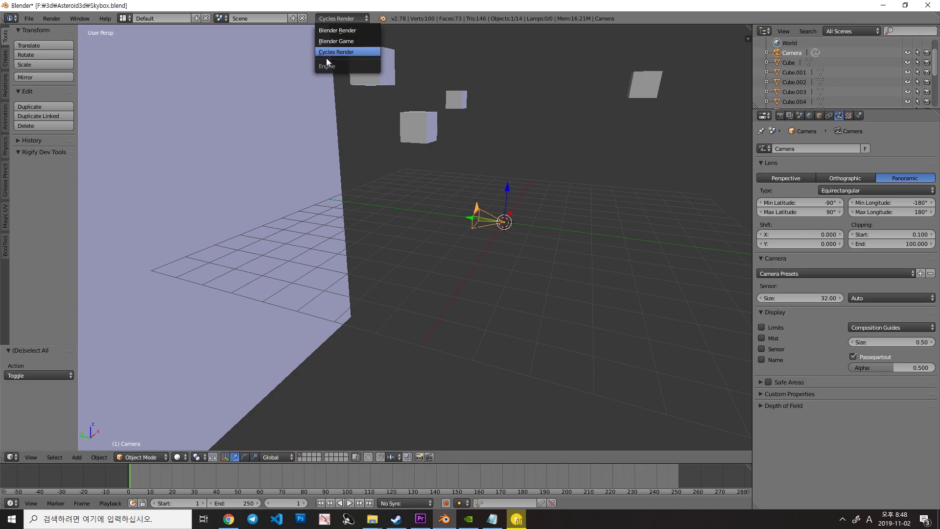
click(368, 52)
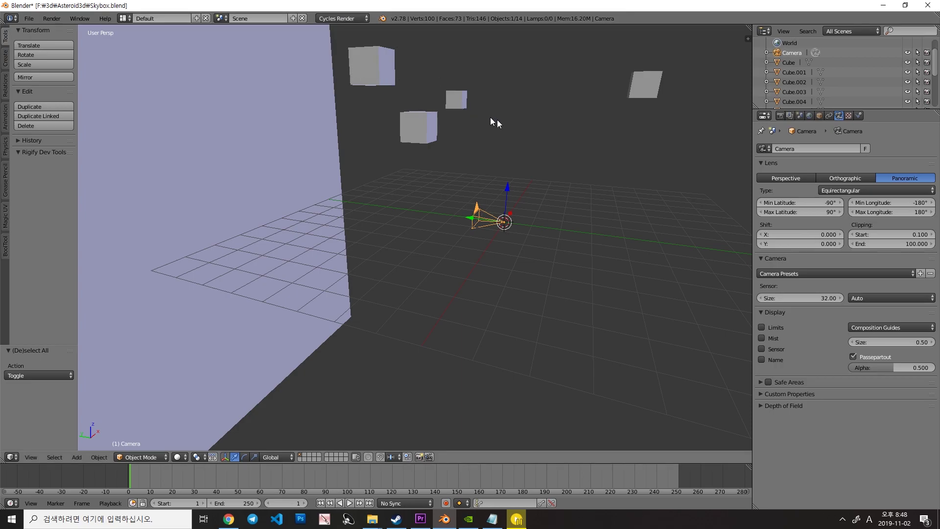
Preview the panorama through the camera in rendered shading, and return to a solid perspective view of the scene
middle_drag(490, 118, 559, 276)
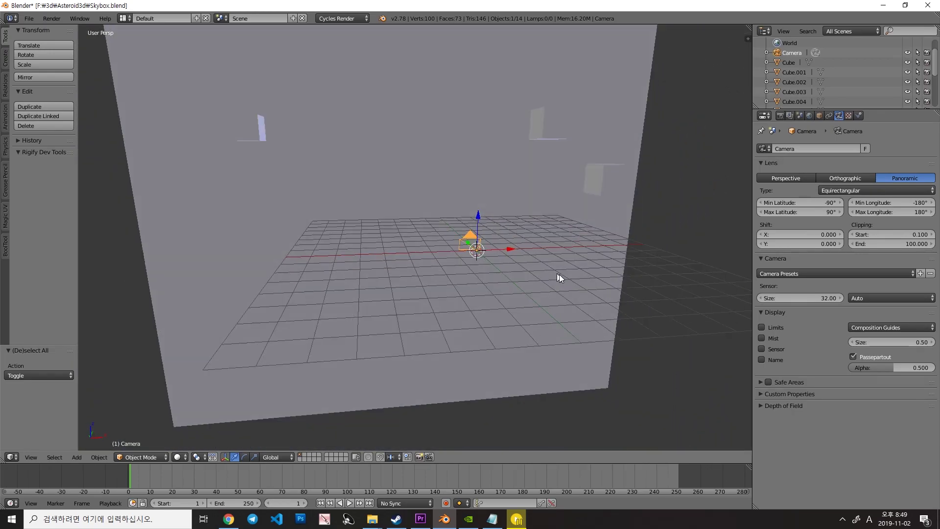
scroll(561, 277, up, 3)
middle_drag(460, 224, 519, 239)
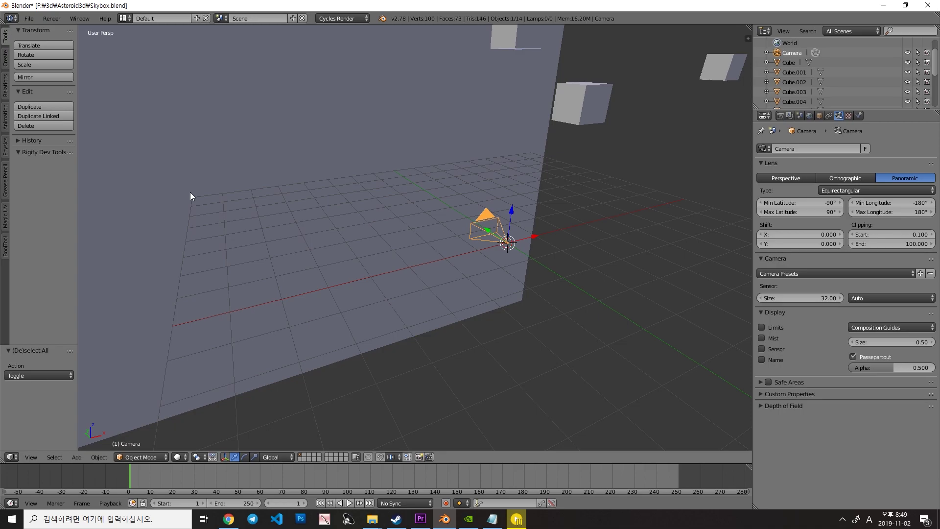
key(KP_0)
key(shift+z)
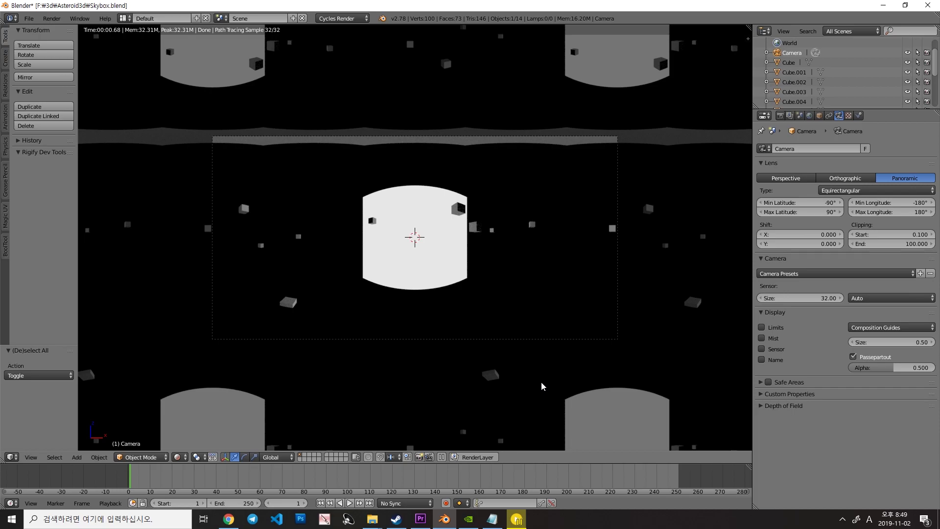
key(shift+z)
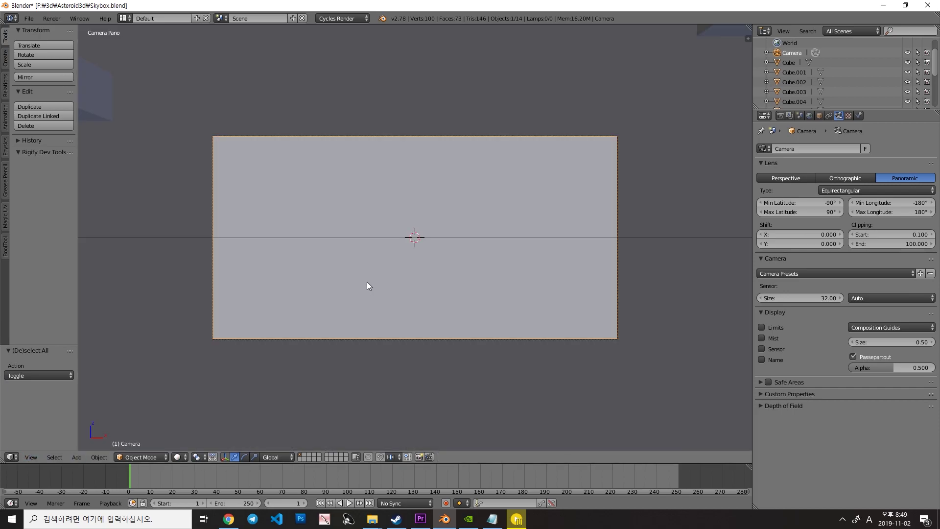
middle_drag(366, 281, 310, 247)
scroll(310, 247, down, 6)
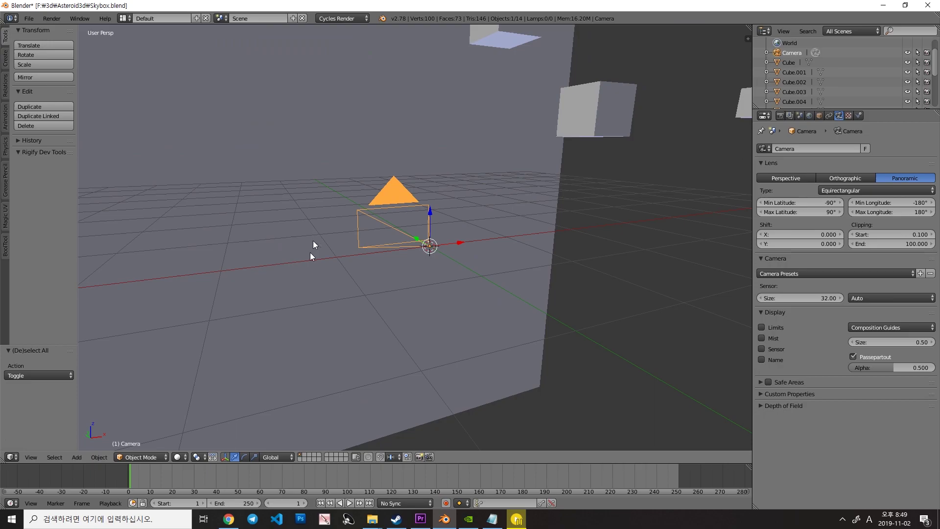
Render the panoramic image from the camera and enlarge the result for viewing
key(F12)
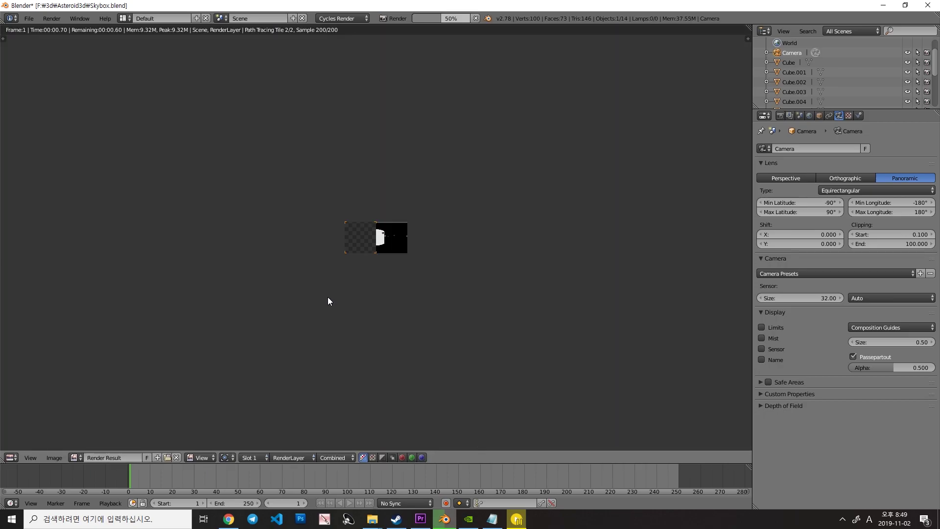
scroll(347, 248, up, 12)
scroll(356, 189, down, 6)
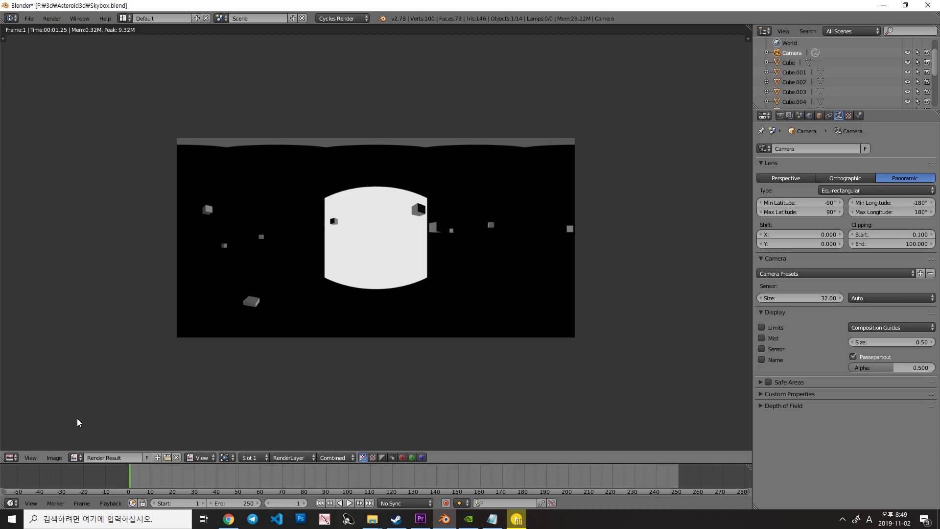
Save the render result as a PNG image named Skybox_HDRI in the Asteroid3d folder
click(53, 457)
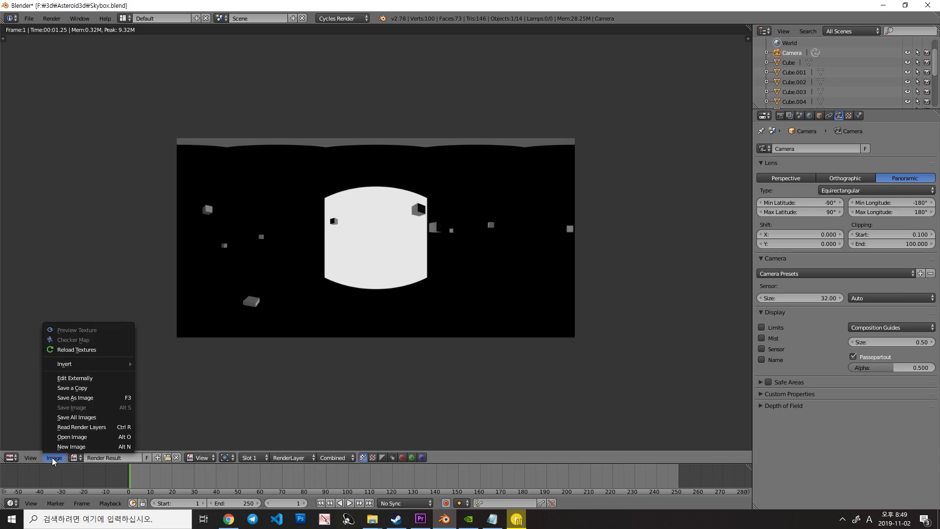
click(83, 398)
click(145, 55)
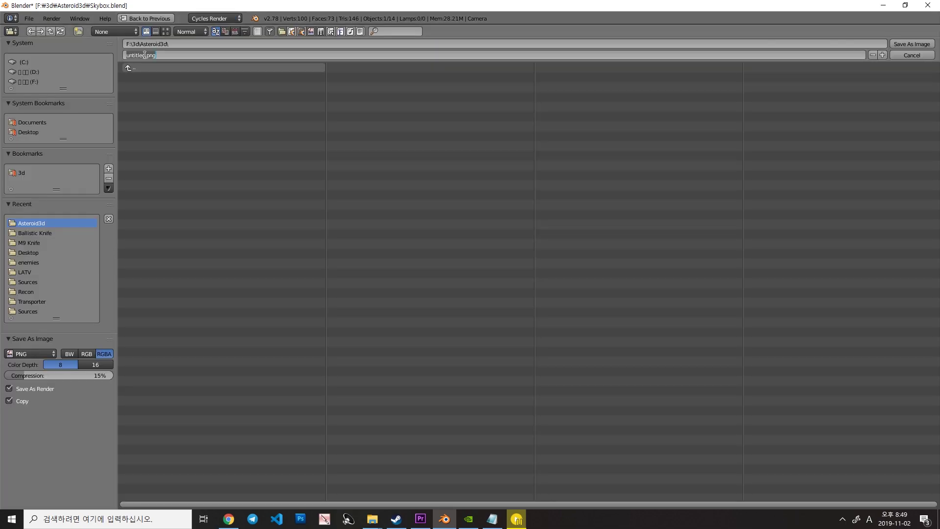
text(Skybox_HDRI)
key(Return)
click(907, 44)
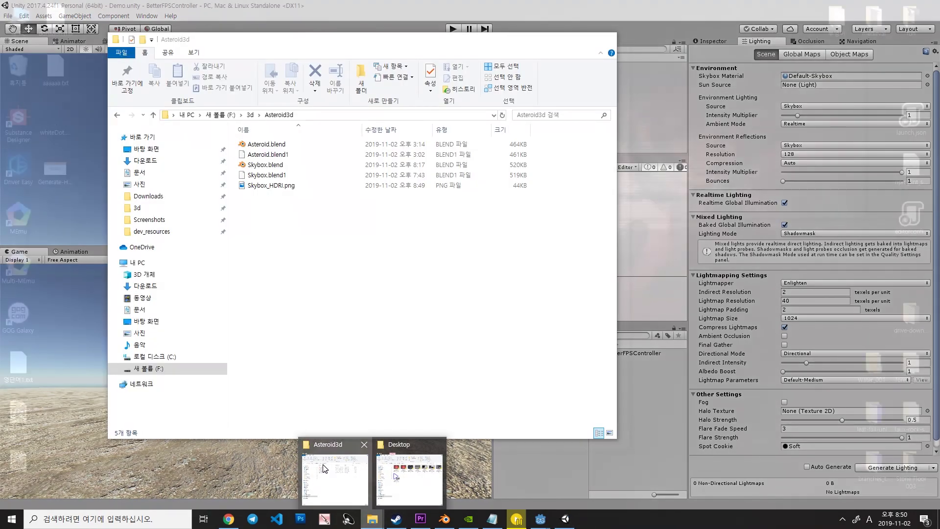
Import Skybox_HDRI.png from the Asteroid3d folder into the Assets folder of the Unity project
click(335, 472)
drag(252, 189, 644, 392)
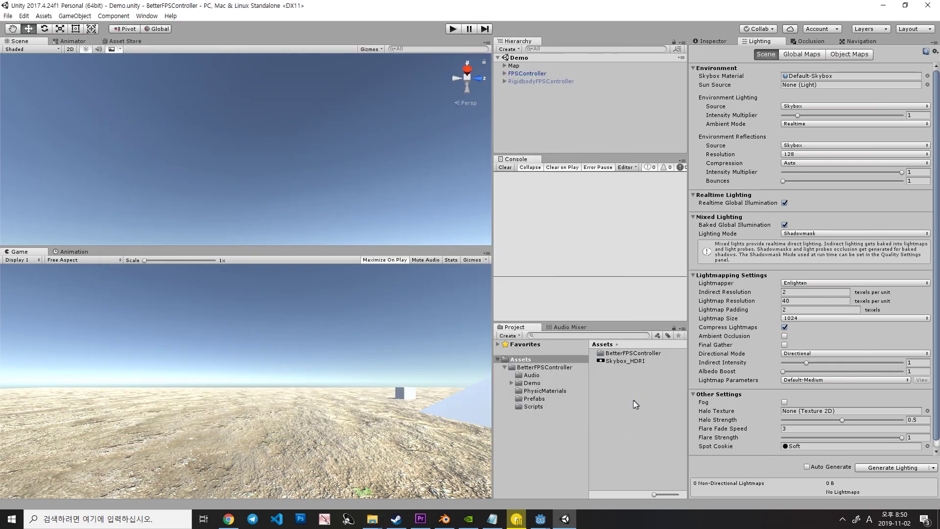
click(630, 381)
Create a new material named Skybox in the project's Assets folder
right_click(630, 381)
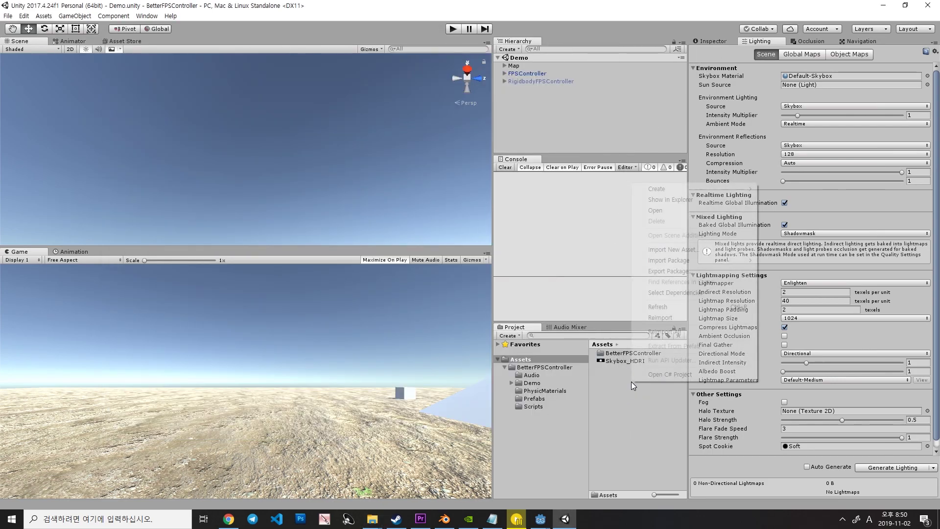
mouse_move(685, 189)
click(781, 300)
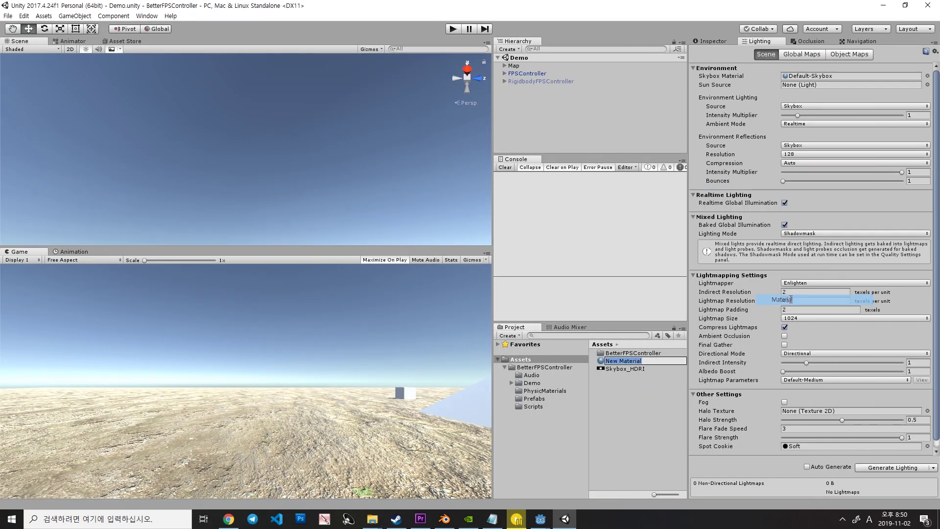
text(Skytox)
key(Return)
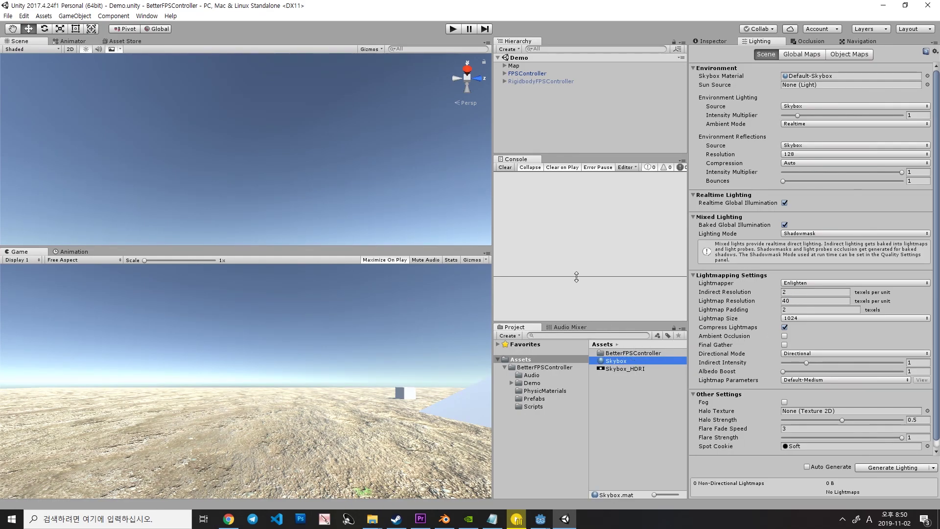
Set the Skybox material's shader to Skybox/Panoramic and assign Skybox_HDRI as its Spherical (HDR) texture
click(711, 43)
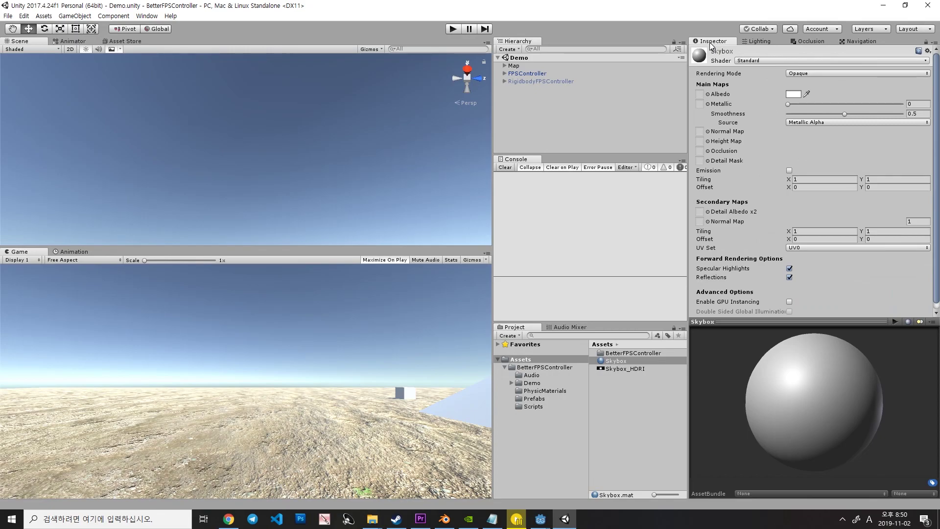
click(742, 61)
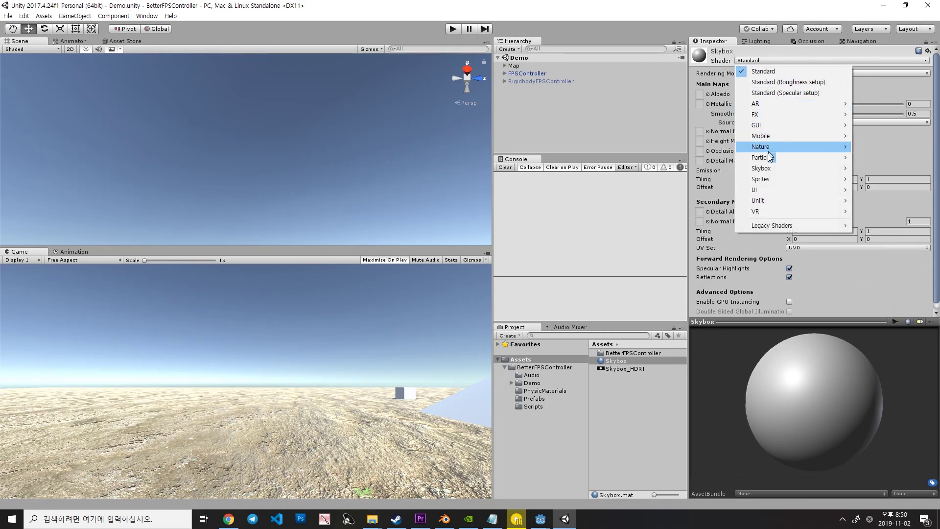
mouse_move(769, 167)
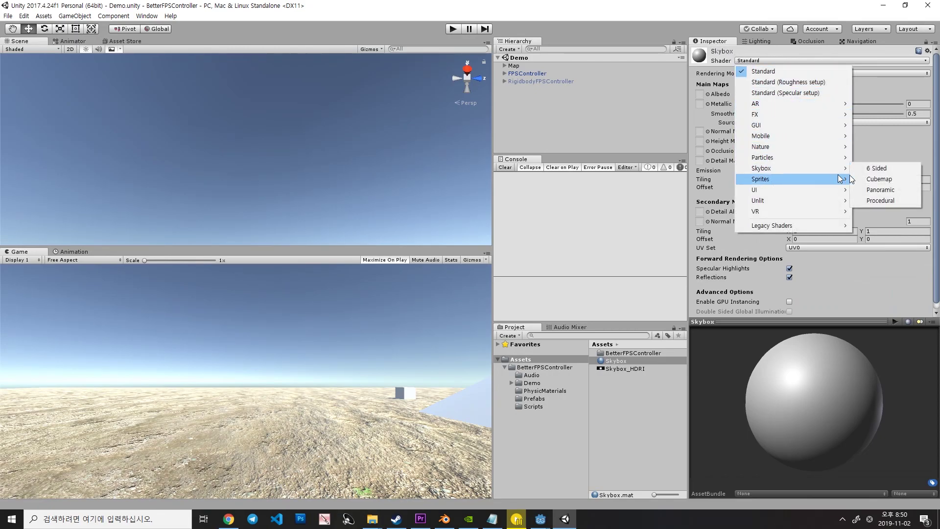
click(870, 195)
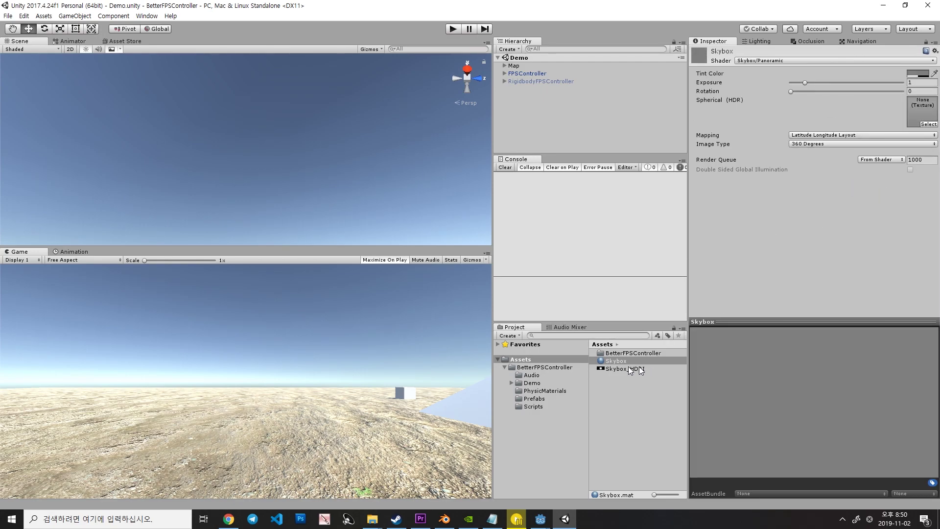
drag(619, 372, 912, 104)
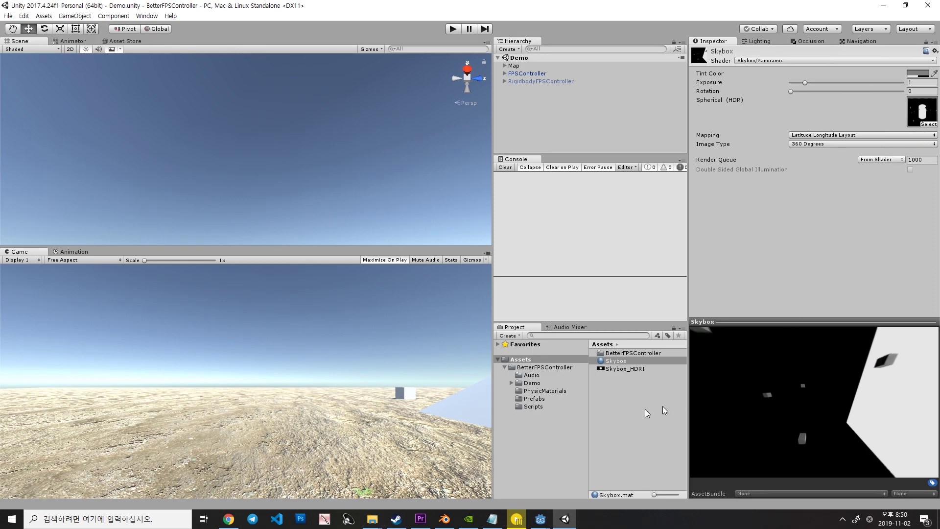
Assign the Skybox material as the scene's Skybox Material in the environment lighting settings
click(759, 42)
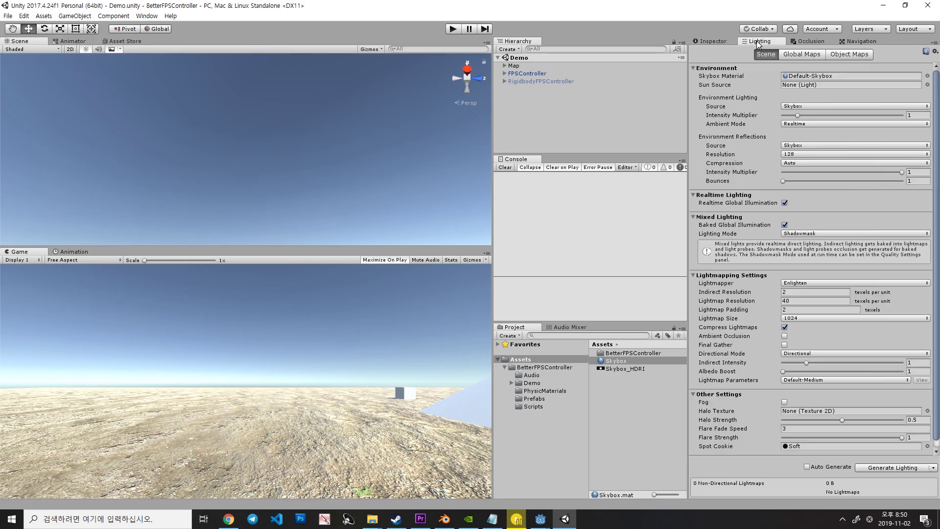
scroll(768, 314, down, 1)
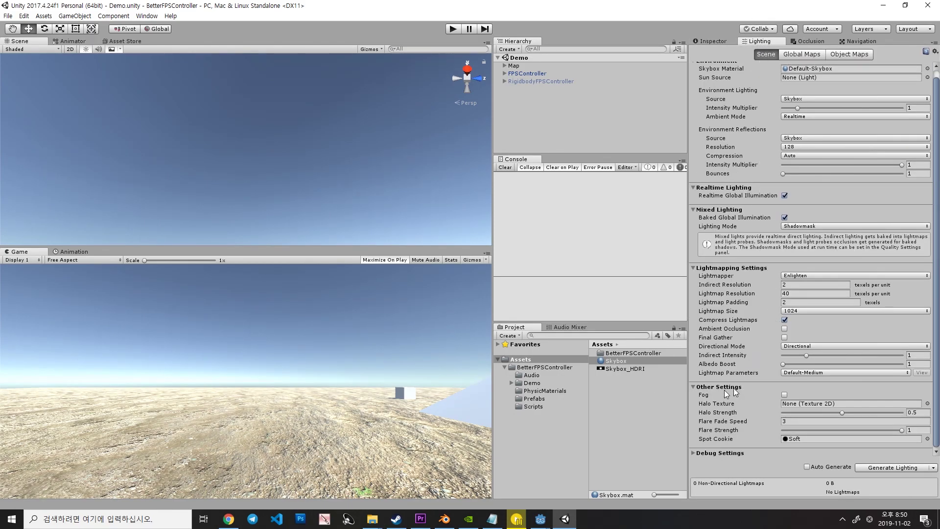
scroll(856, 316, up, 1)
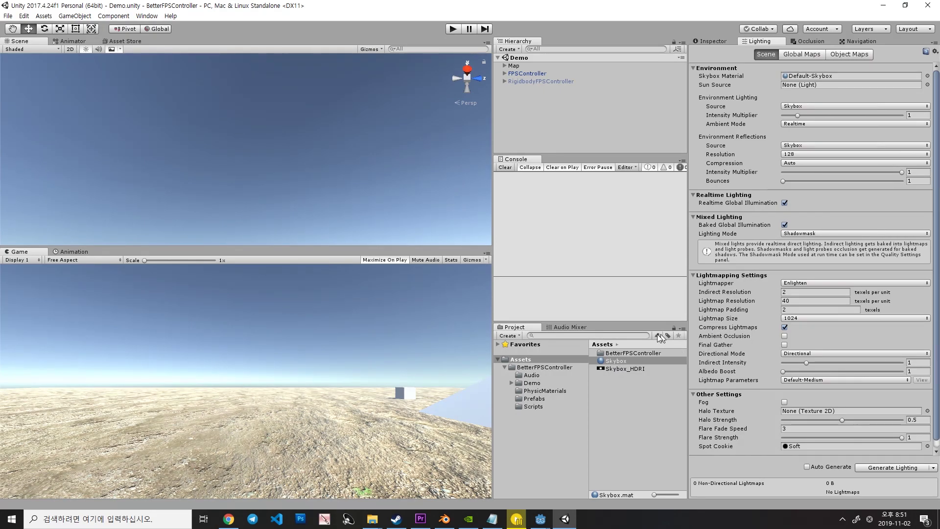
drag(620, 362, 812, 76)
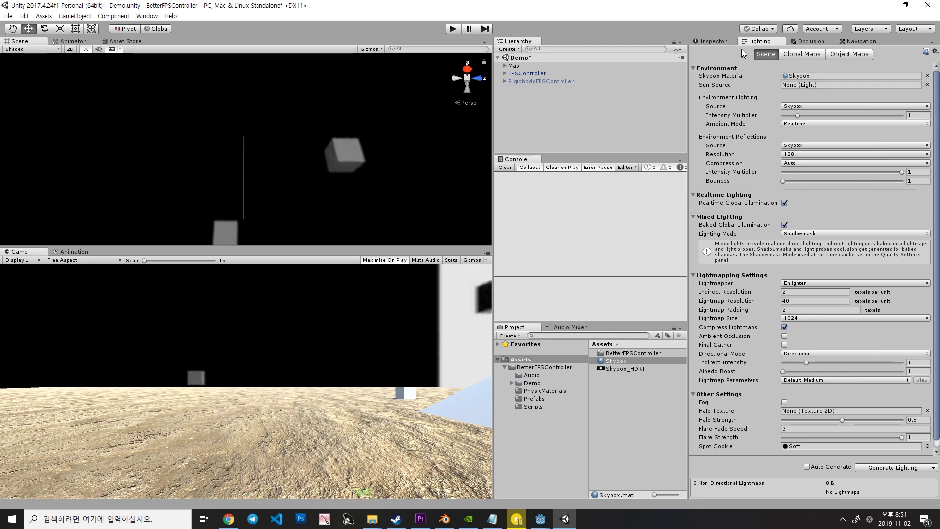
Bring up the lighting settings again and look around the scene to examine the skybox and its seam
click(147, 16)
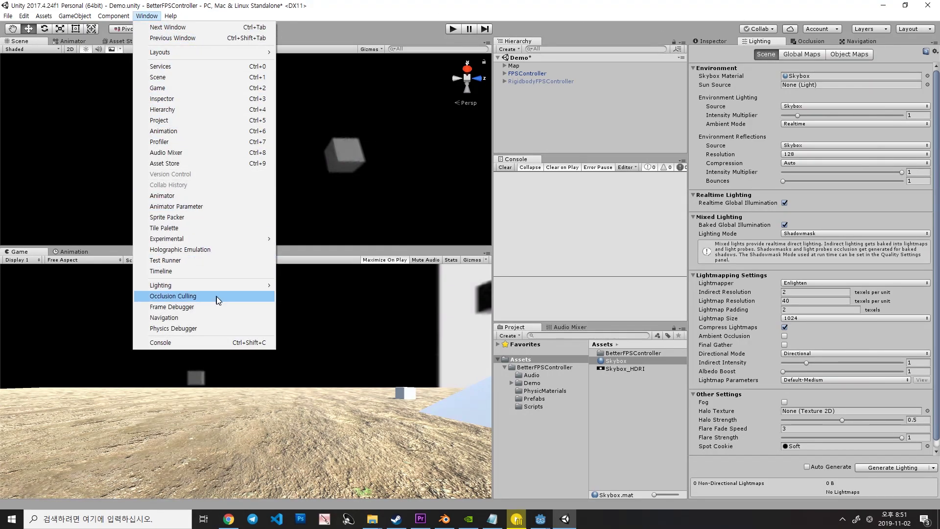
mouse_move(221, 286)
click(293, 286)
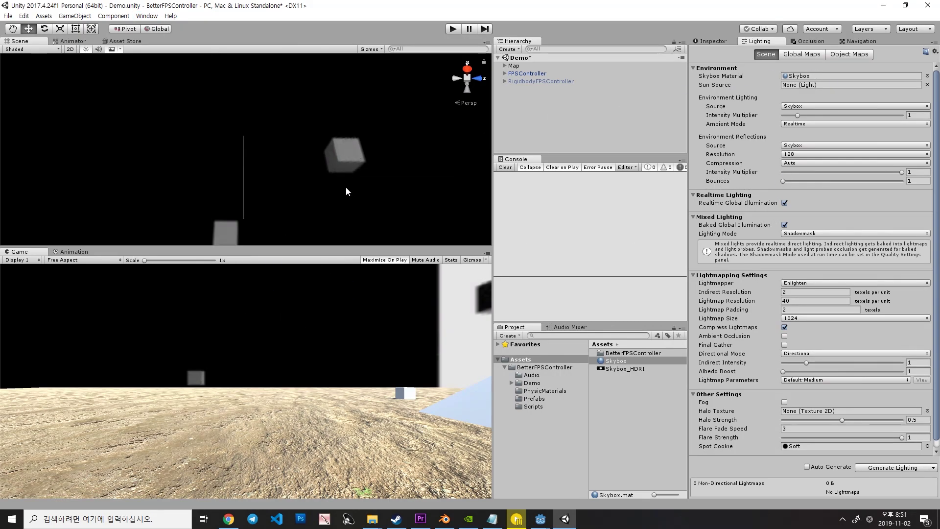
right_drag(345, 189, 319, 194)
right_drag(667, 212, 469, 139)
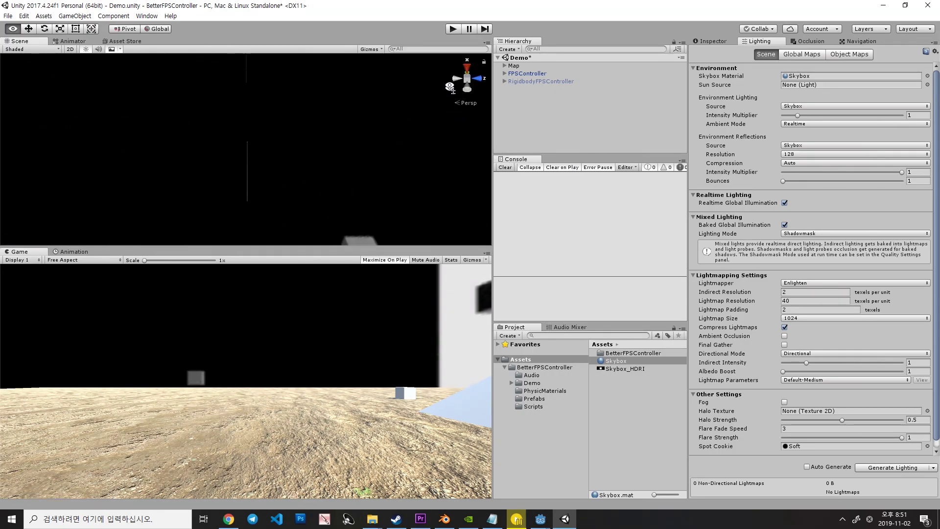
right_drag(451, 88, 451, 164)
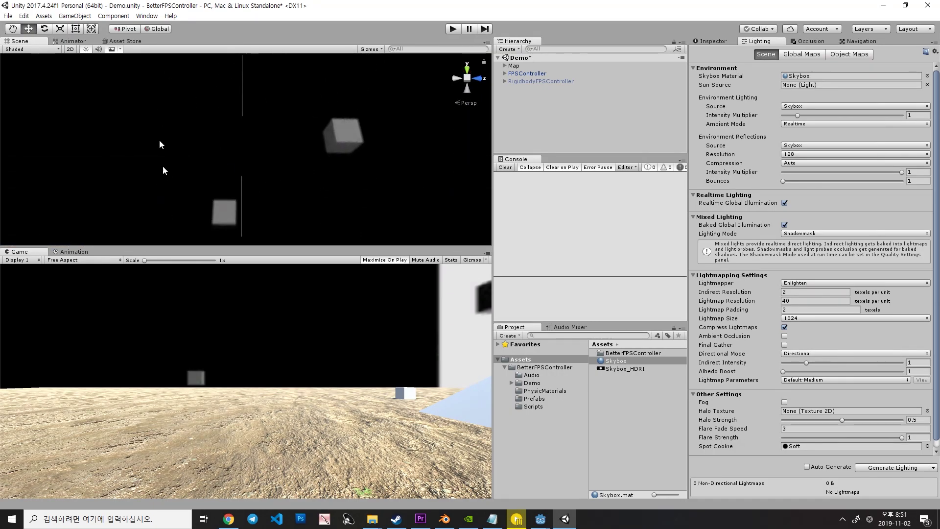
Turn off Generate Mip Maps for the Skybox_HDRI texture, apply the import settings and check the skybox
click(636, 370)
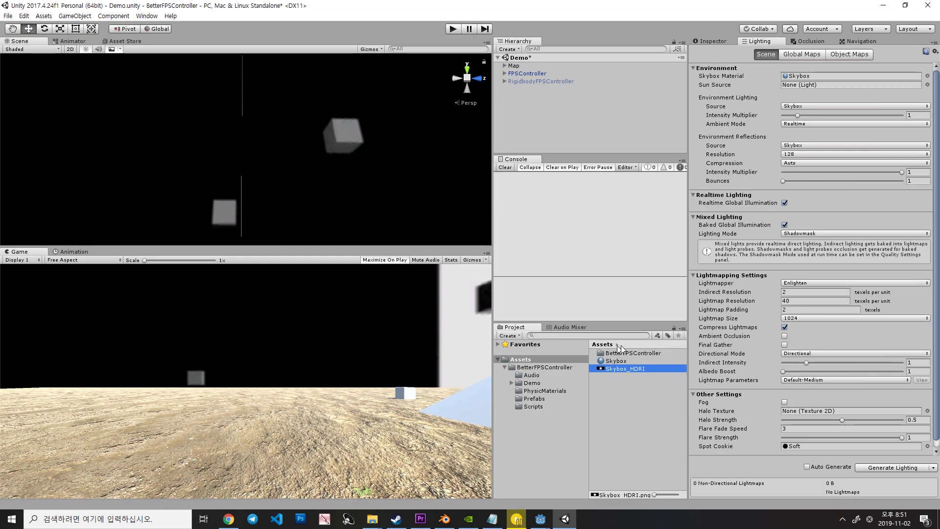
click(713, 41)
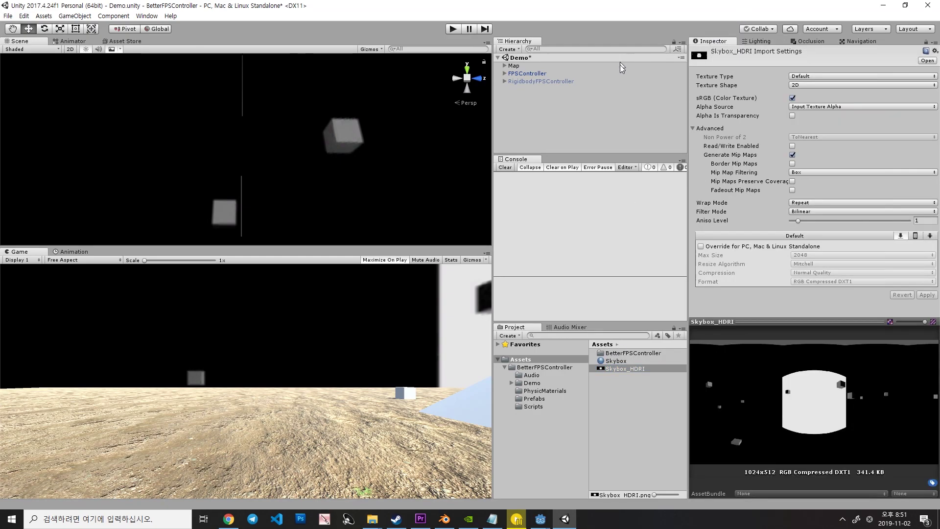
click(792, 155)
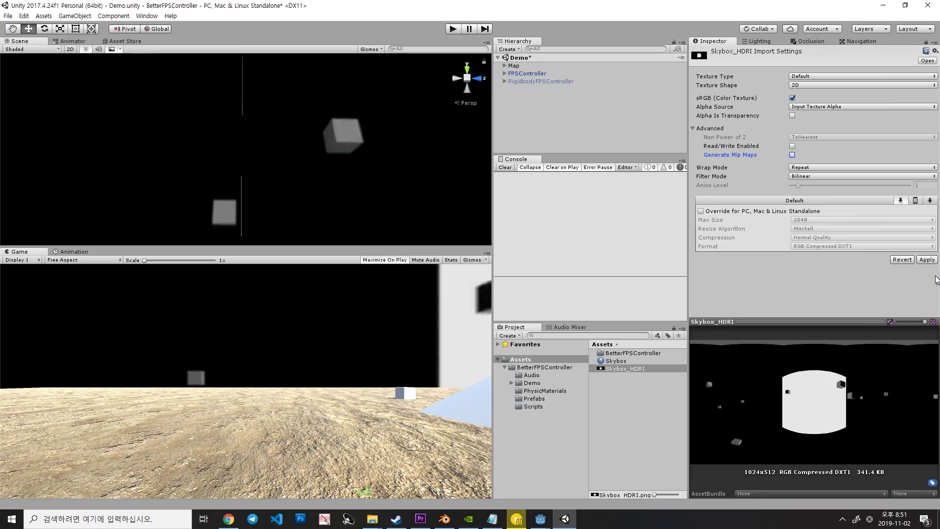
click(927, 259)
right_drag(341, 170, 650, 218)
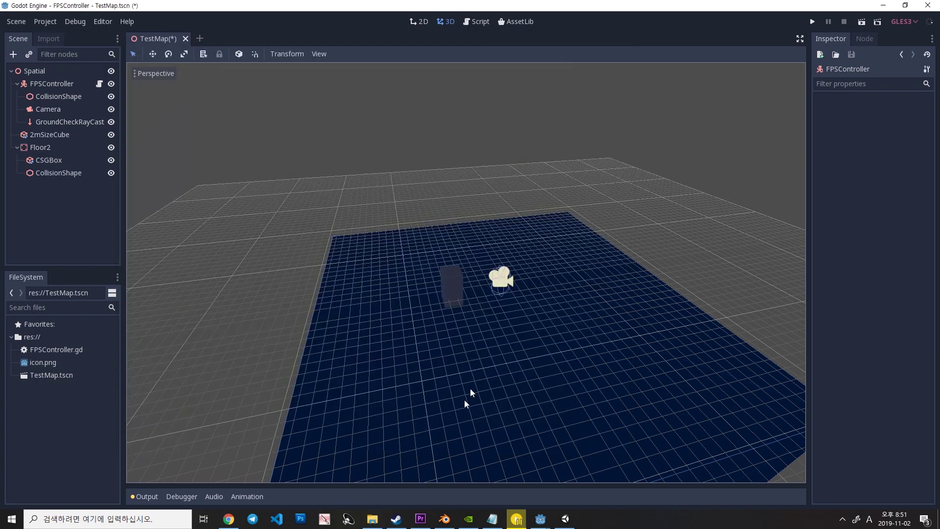
Switch to Godot and import Skybox_HDRI.png from the Asteroid3d folder into the project's res:// folder
click(372, 518)
drag(272, 193, 59, 418)
click(58, 419)
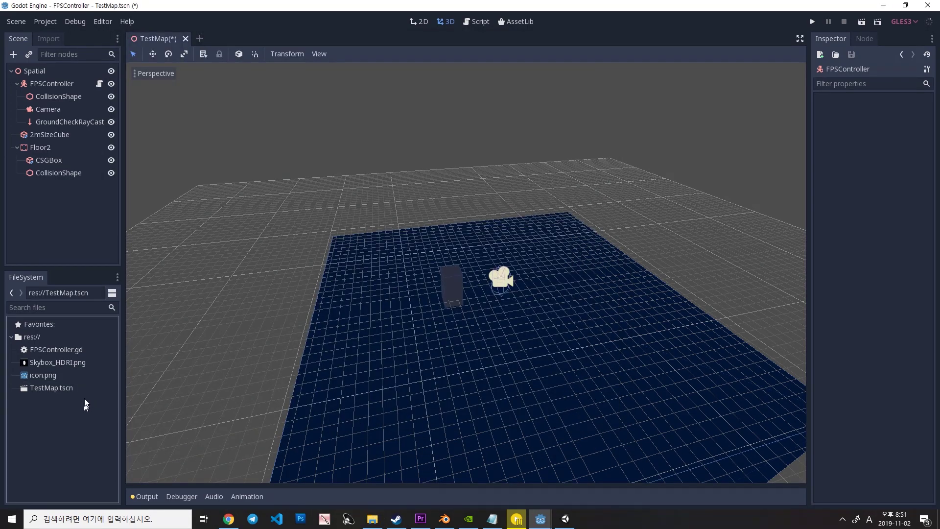
click(61, 243)
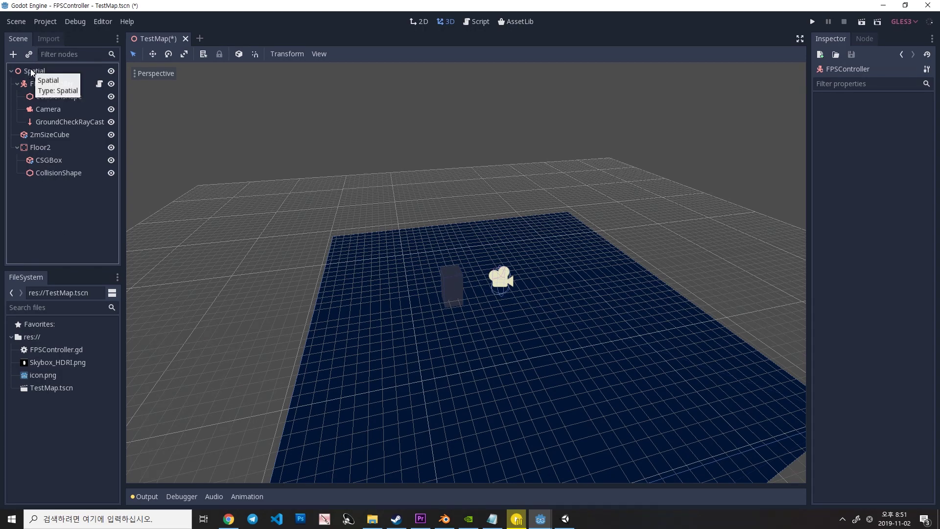
Add a WorldEnvironment node as a child of the root Spatial node
right_click(31, 68)
click(54, 75)
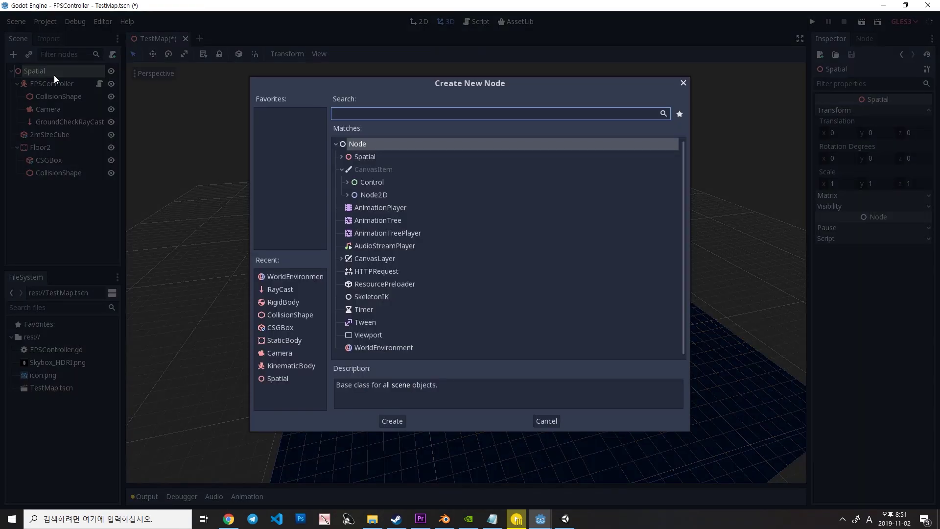
text(environ)
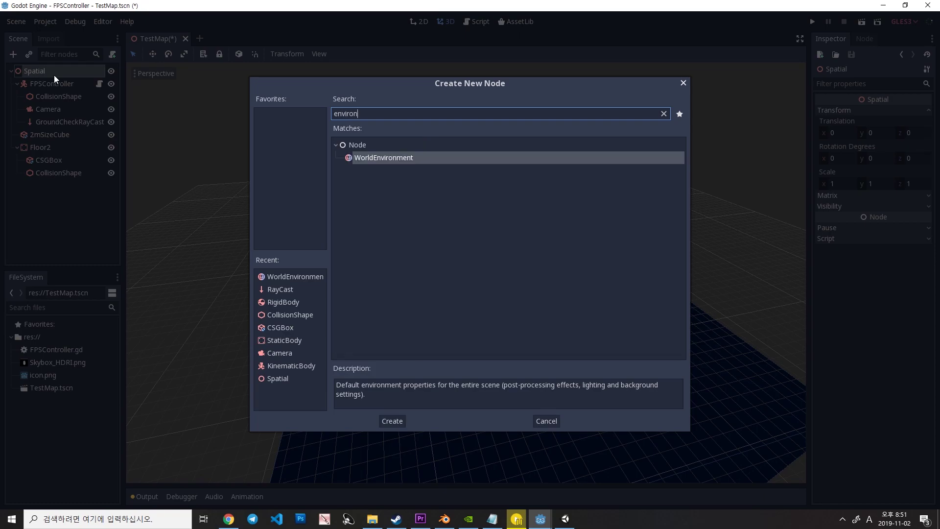
double_click(387, 157)
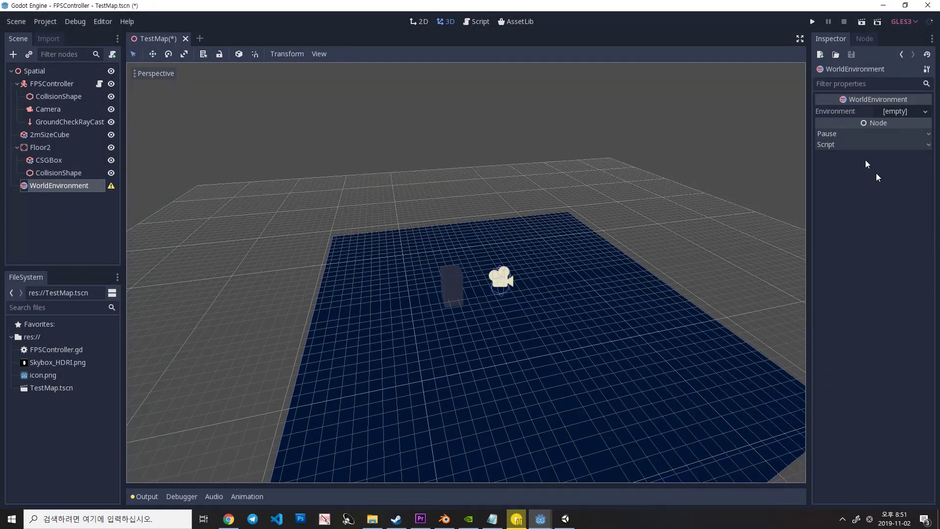
Create a new Environment resource for the WorldEnvironment node and expand its properties
click(924, 116)
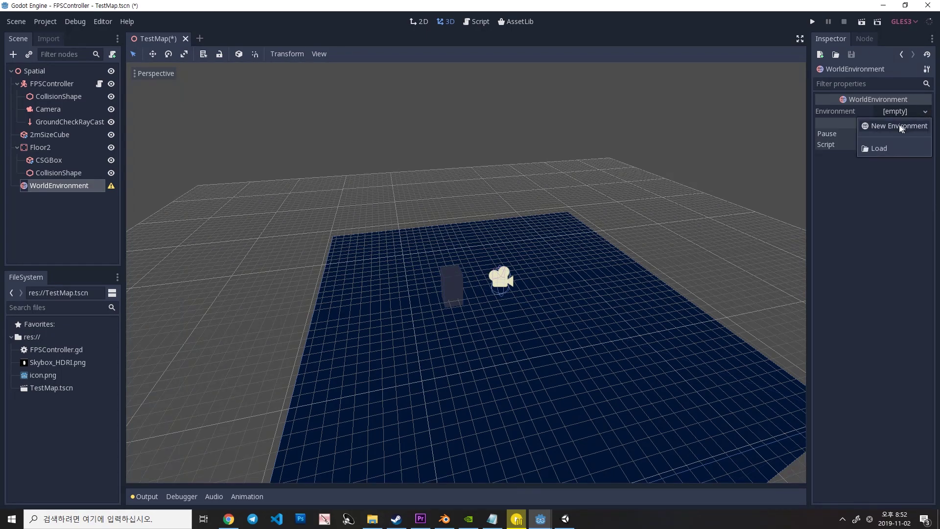
click(905, 126)
click(892, 112)
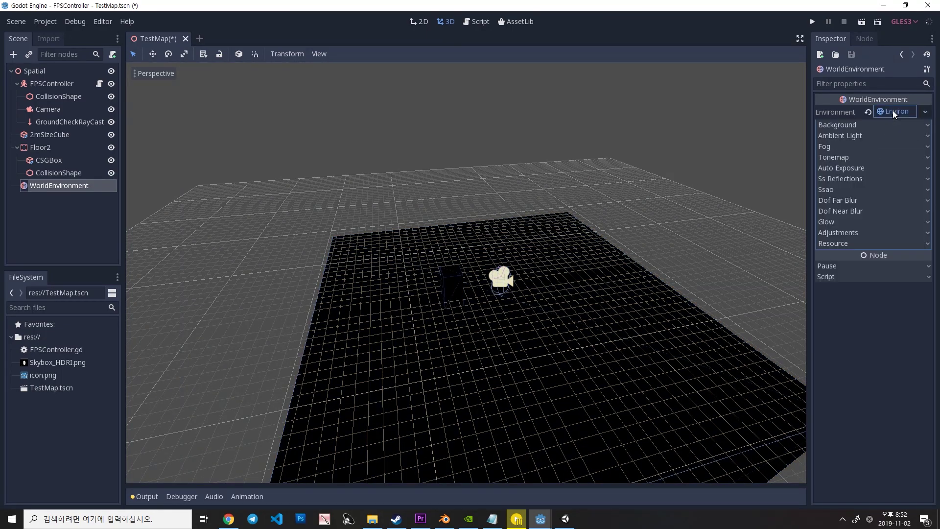
Set the environment's background mode to Sky and create a new PanoramaSky resource for its sky
click(840, 123)
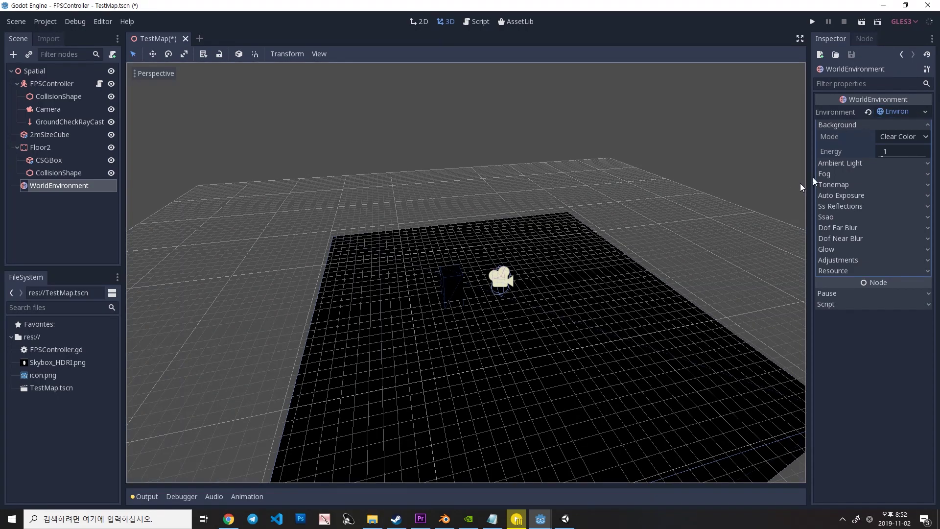
click(920, 138)
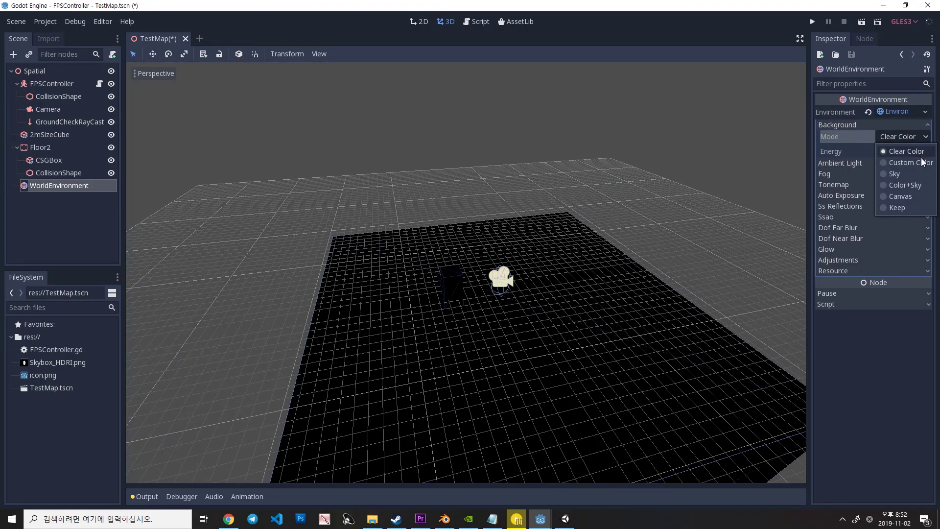
click(902, 172)
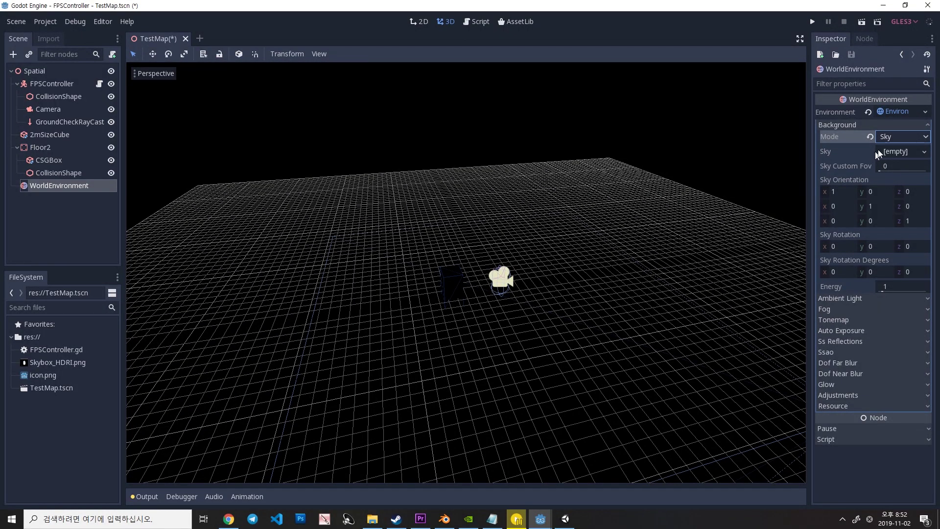
click(904, 153)
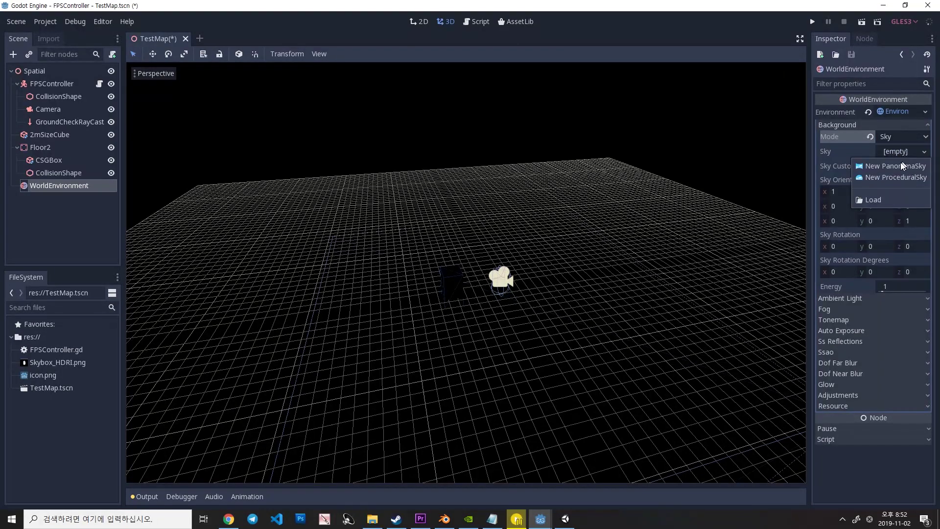
click(876, 167)
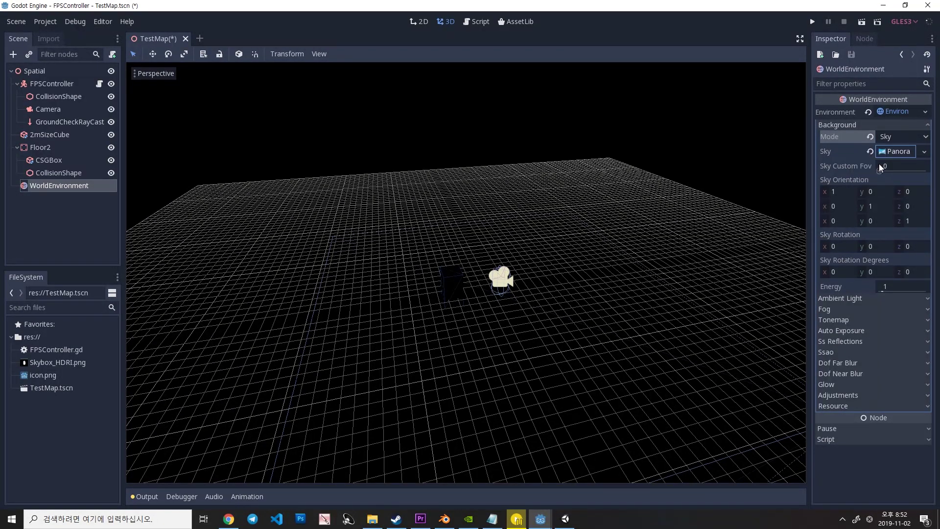
Assign Skybox_HDRI.png from the project files as the panorama of the new PanoramaSky
click(903, 151)
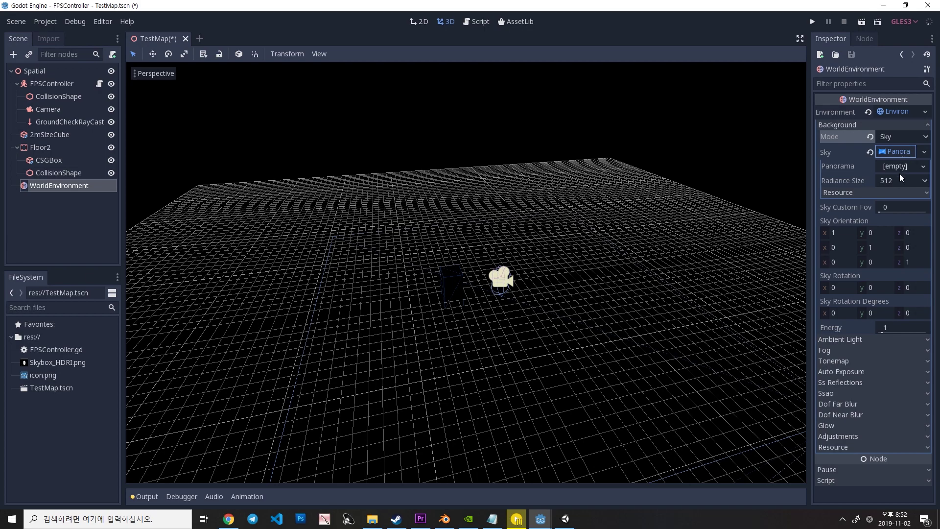
drag(57, 363, 885, 169)
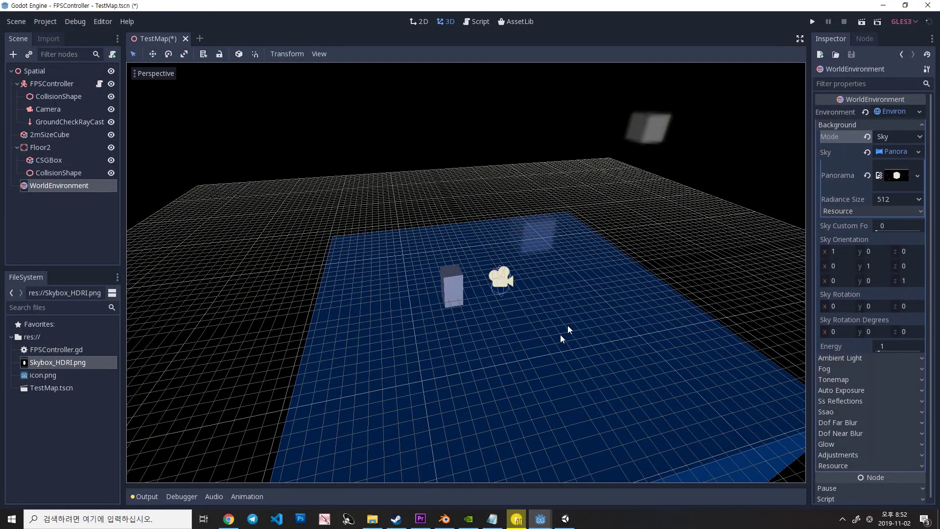
right_drag(567, 331, 611, 313)
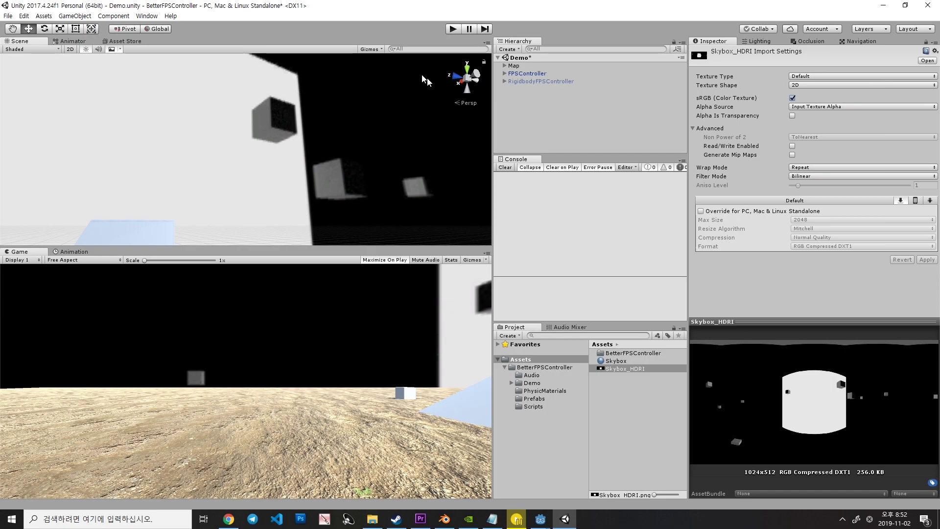
Switch to Blender and set the render resolution to 8192 by 4096 px
right_drag(430, 77, 283, 163)
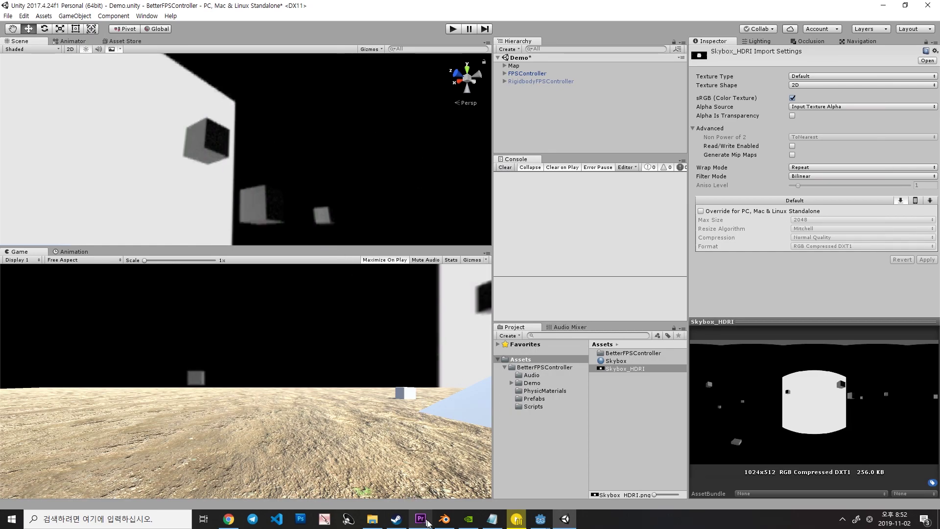
click(444, 518)
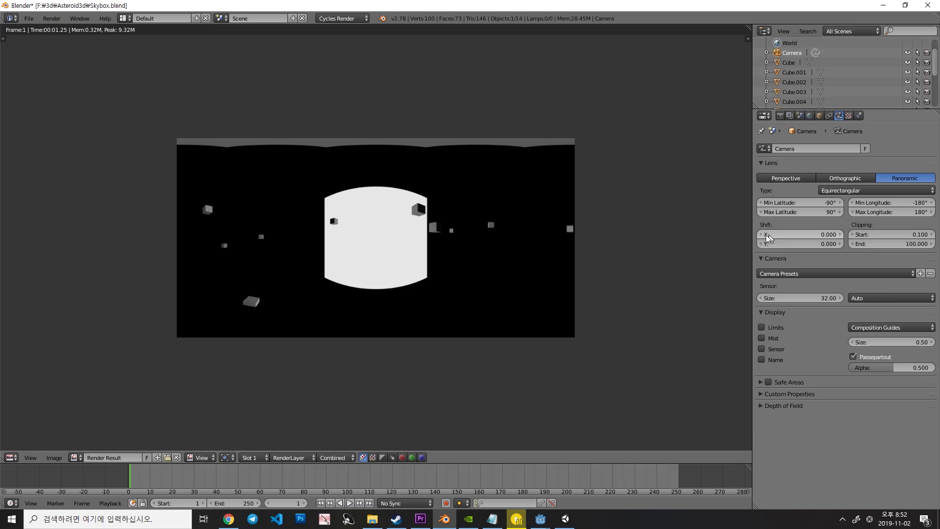
click(780, 116)
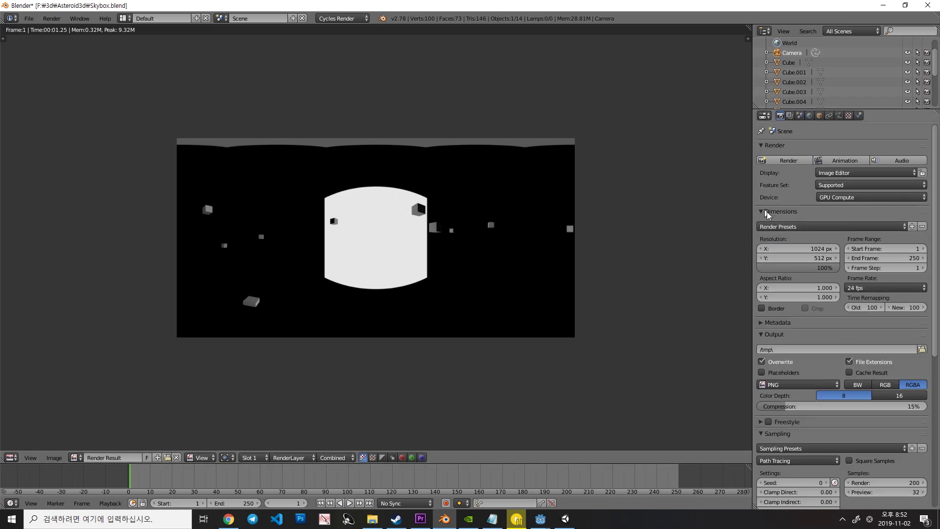
click(798, 255)
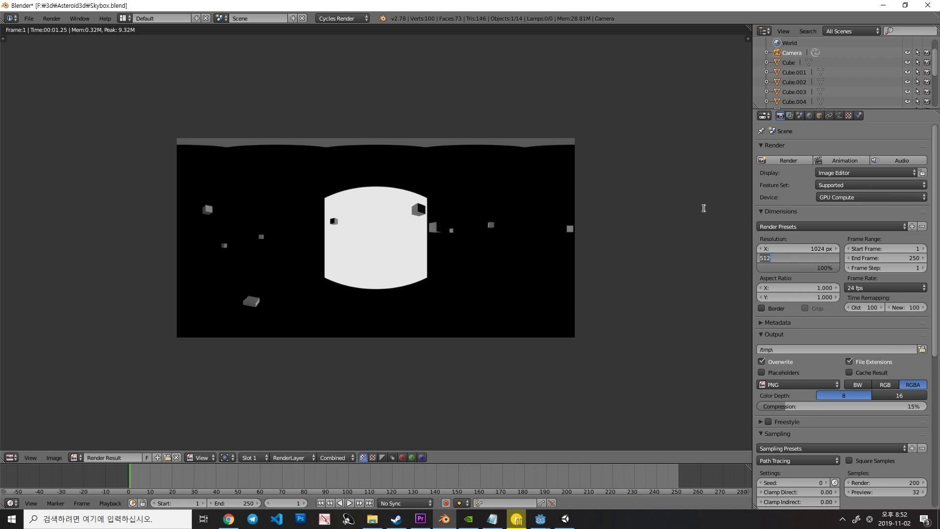
key(Return)
click(783, 248)
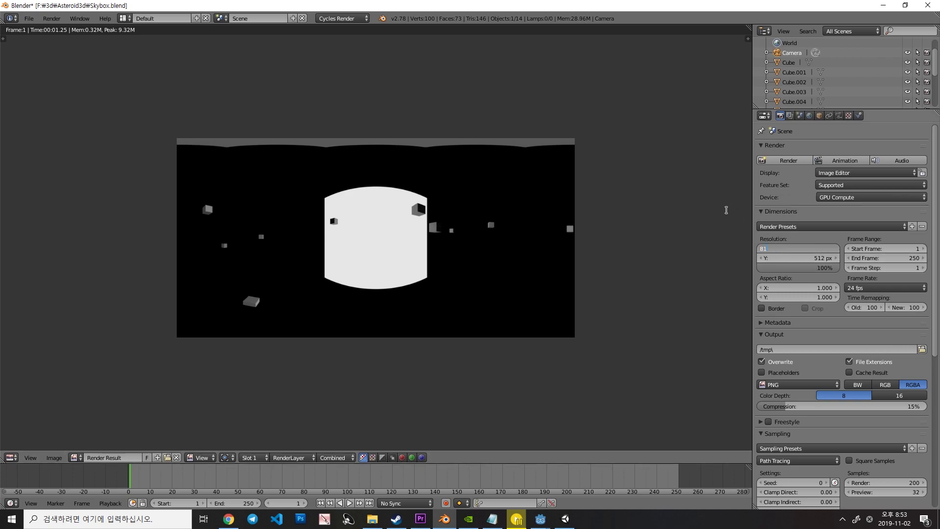
key(Tab)
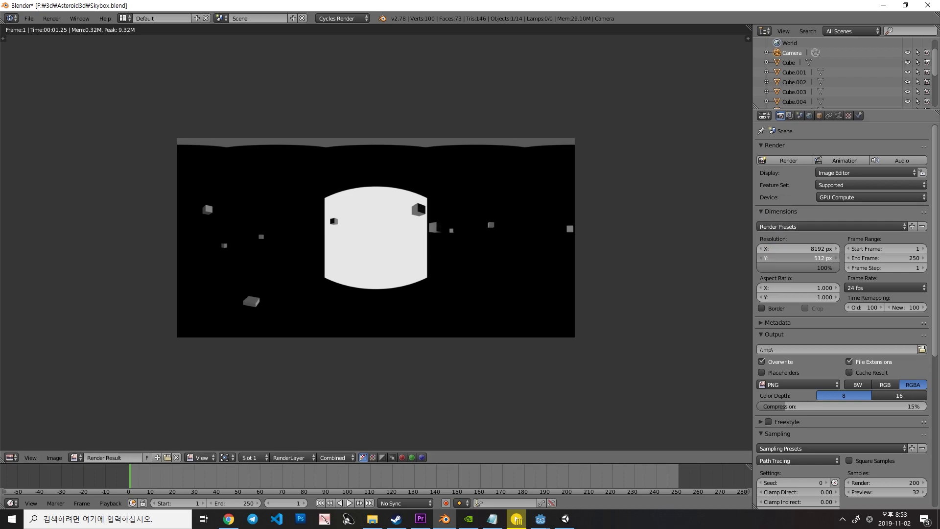
text(4096)
key(Return)
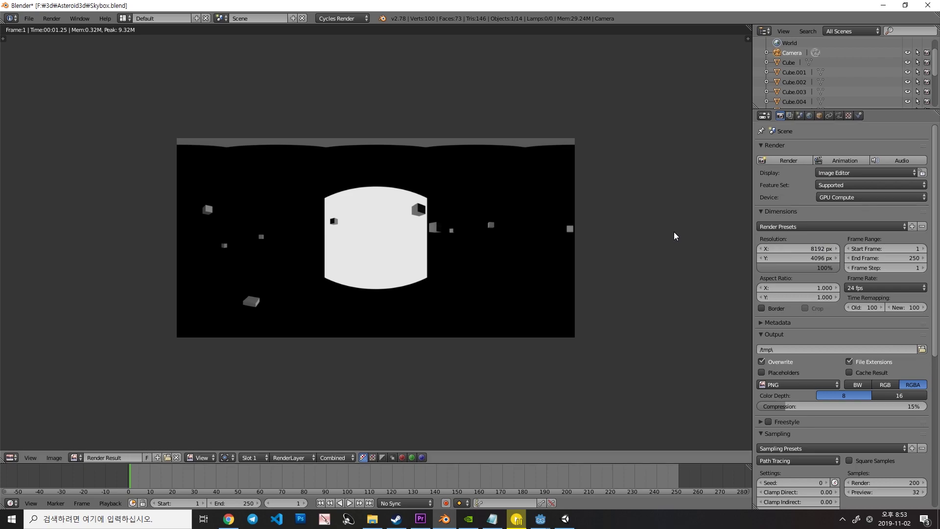
Render the panorama at the new resolution and fit the whole image in view
key(F12)
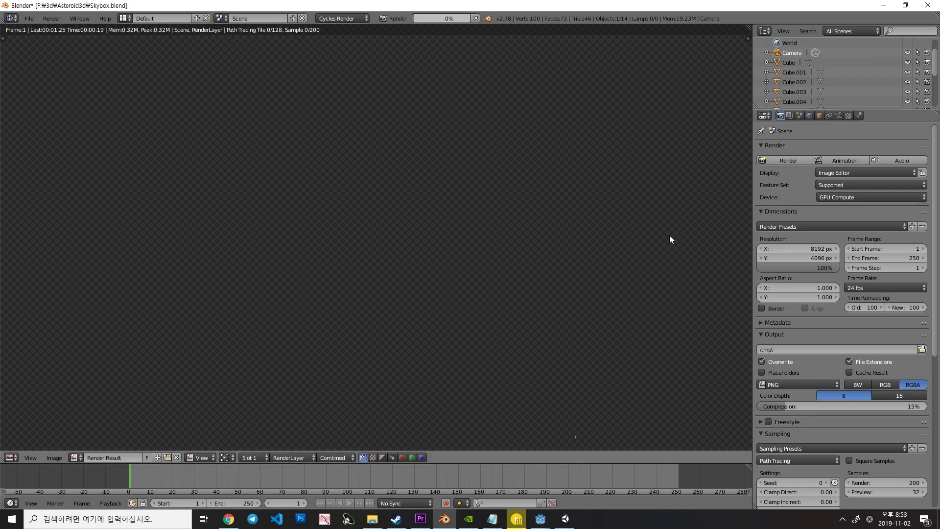
scroll(669, 239, down, 10)
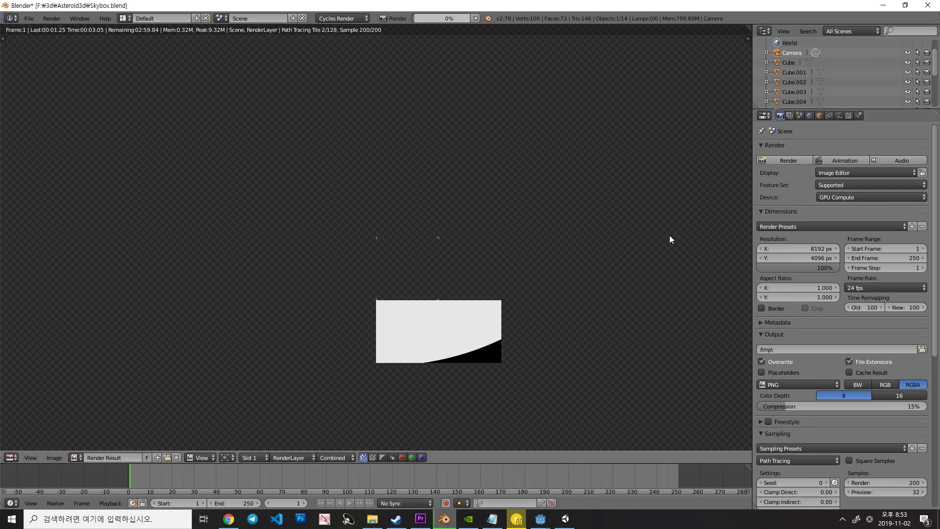
scroll(669, 239, up, 1)
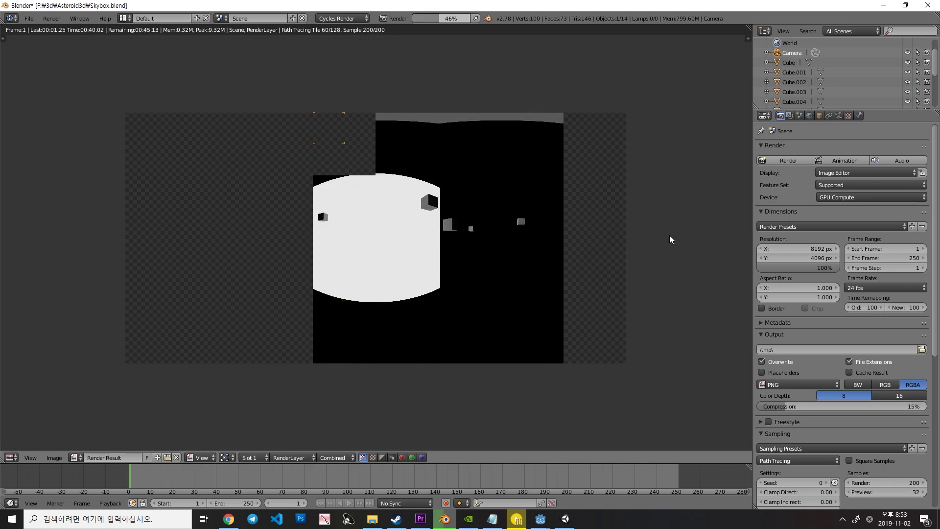
Save a copy of the render over Skybox_HDRI.png in the Asteroid3d folder
click(54, 458)
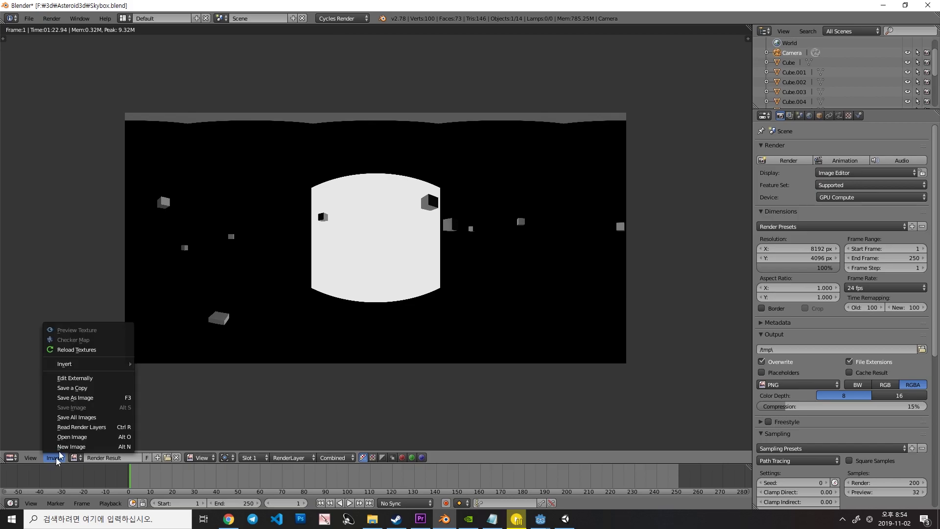
click(98, 385)
click(146, 77)
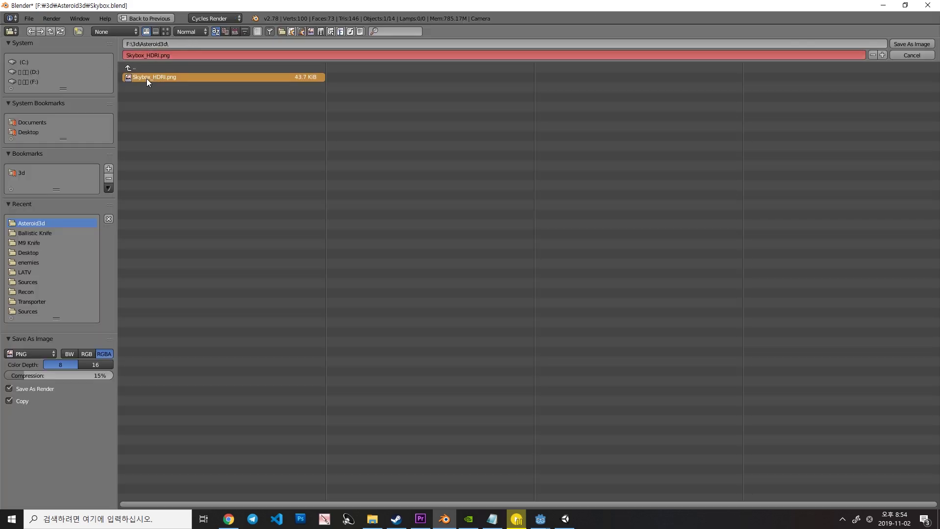
click(912, 45)
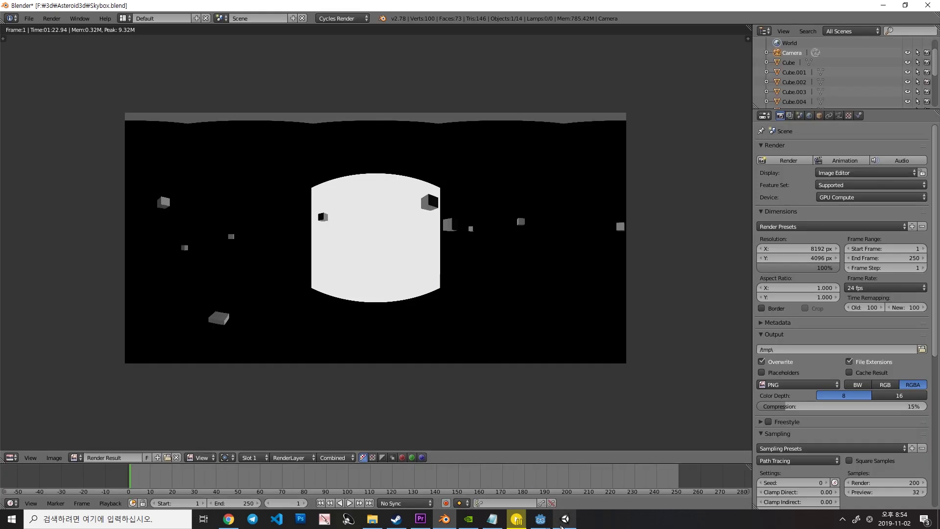
Copy the newly rendered Skybox_HDRI.png from the Asteroid3d folder and return to the Unity project
click(565, 519)
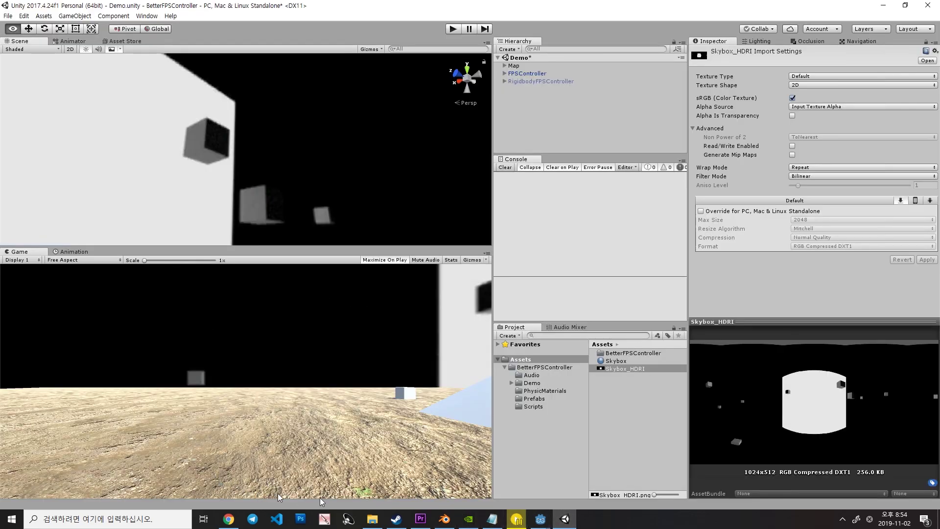
click(372, 518)
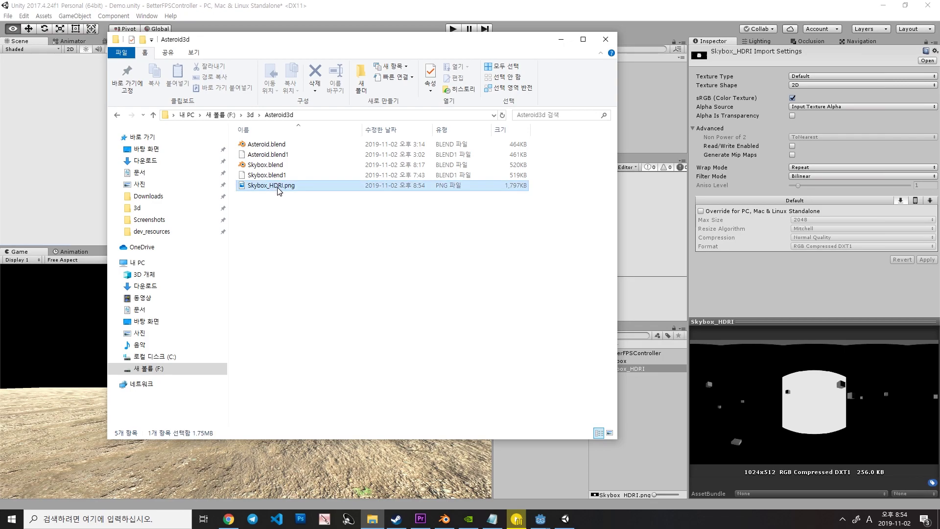
click(648, 412)
Paste the copied file into the Unity project's Assets folder, overwriting Skybox_HDRI.png, and check the refreshed skybox in the scene
right_click(614, 372)
key(Escape)
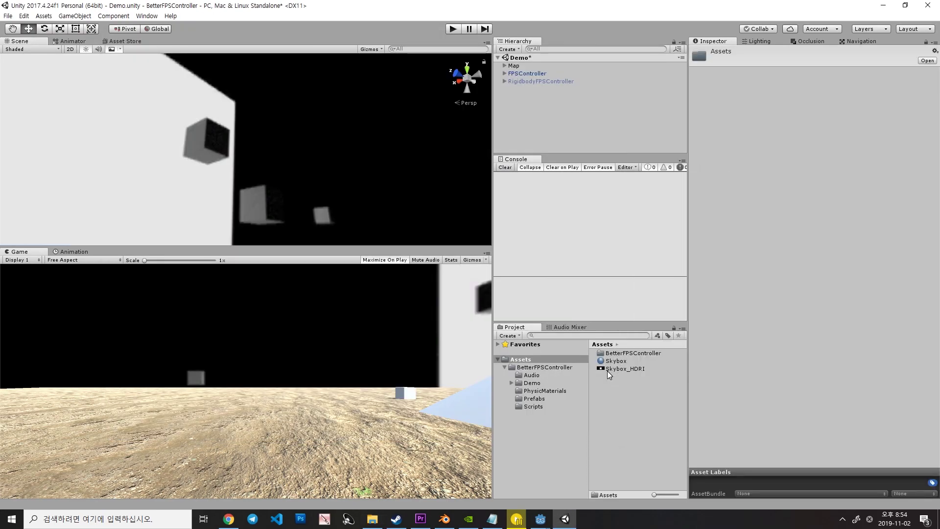
right_click(609, 371)
click(653, 189)
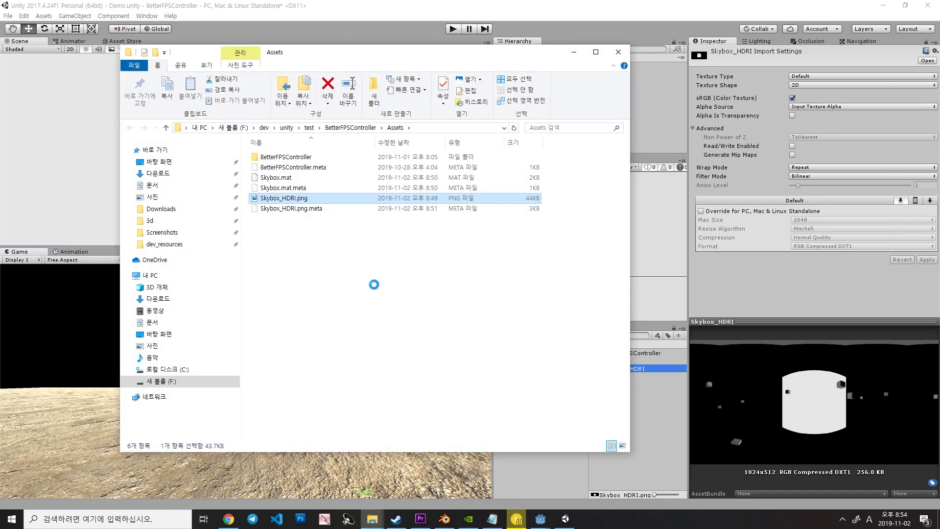
key(ctrl+v)
click(487, 189)
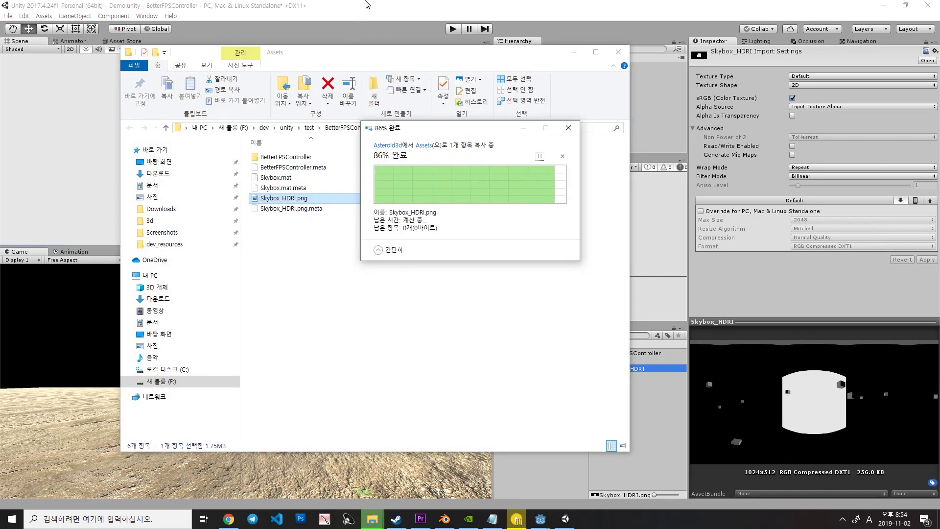
click(364, 5)
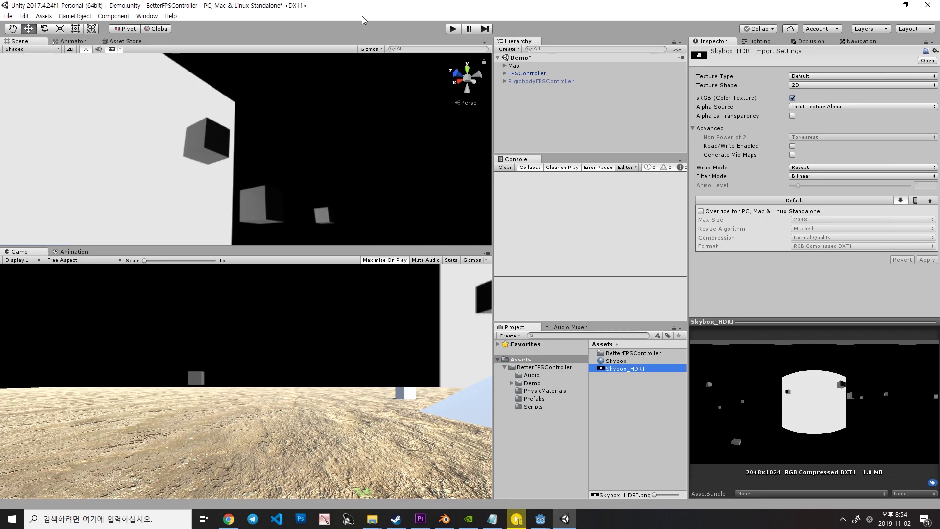
mouse_move(266, 165)
right_down()
mouse_move(263, 130)
mouse_move(254, 155)
mouse_move(264, 176)
mouse_move(267, 156)
right_up()
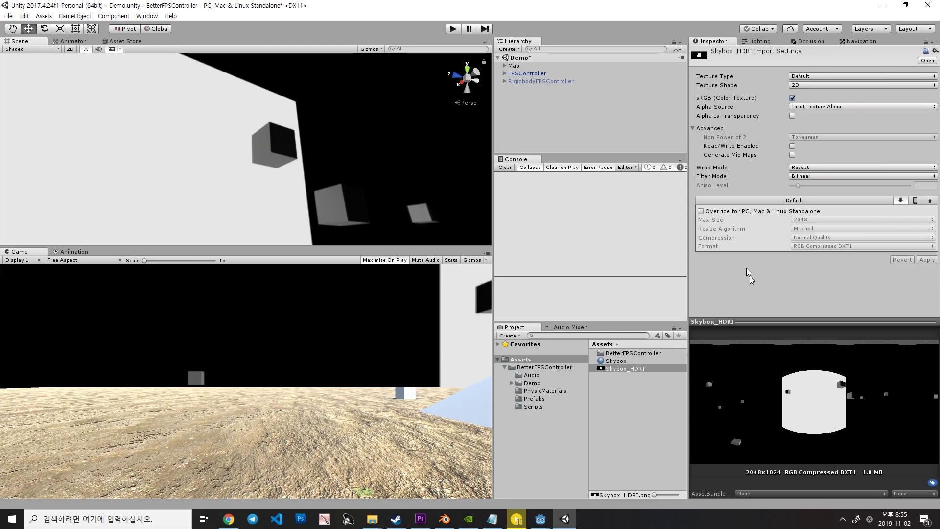
Override the Skybox_HDRI import settings for PC, Mac & Linux Standalone with a max size of 8192 and apply them
click(699, 212)
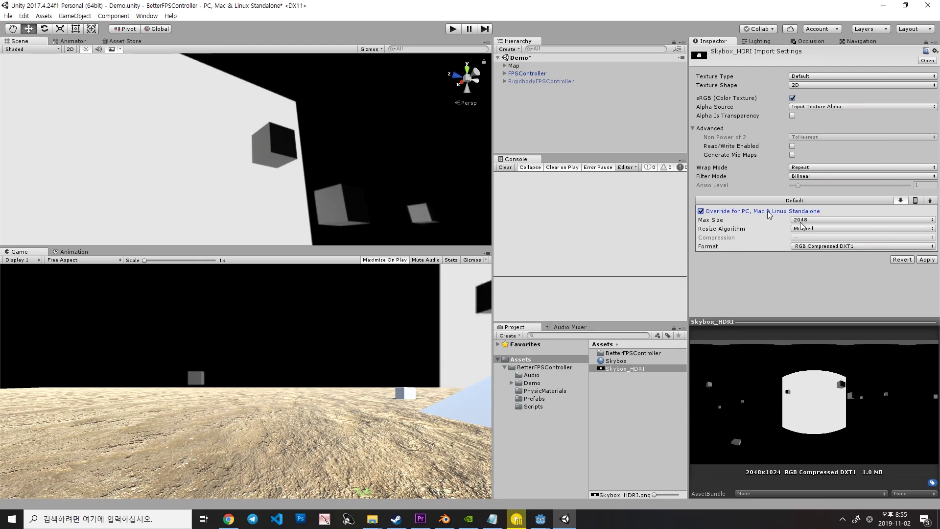
click(818, 219)
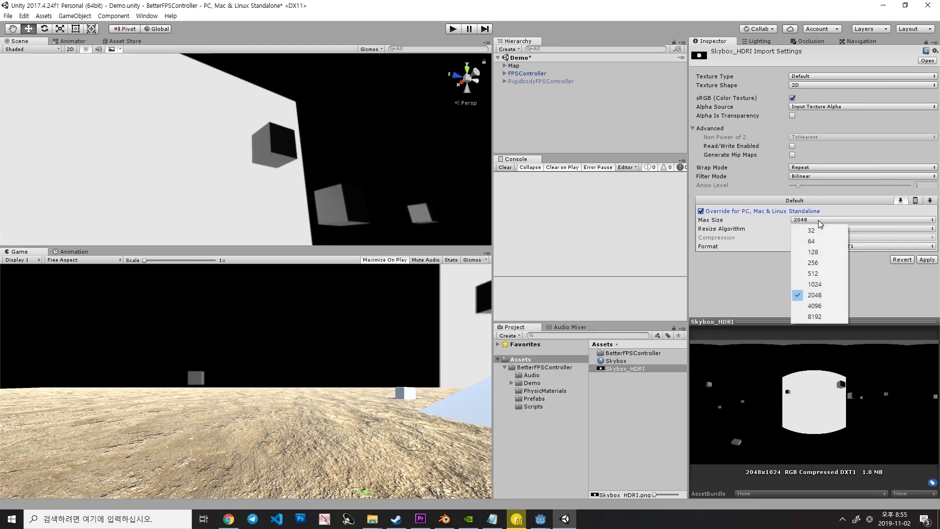
click(811, 318)
click(930, 261)
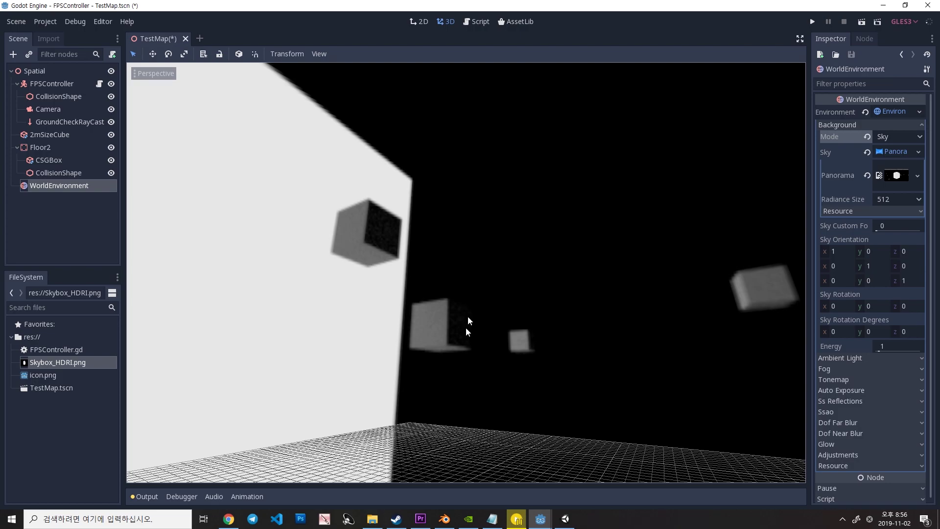
Overwrite Skybox_HDRI.png in the Godot project's FPSController folder with the copied high-resolution file and return to Godot to reimport it
right_click(45, 365)
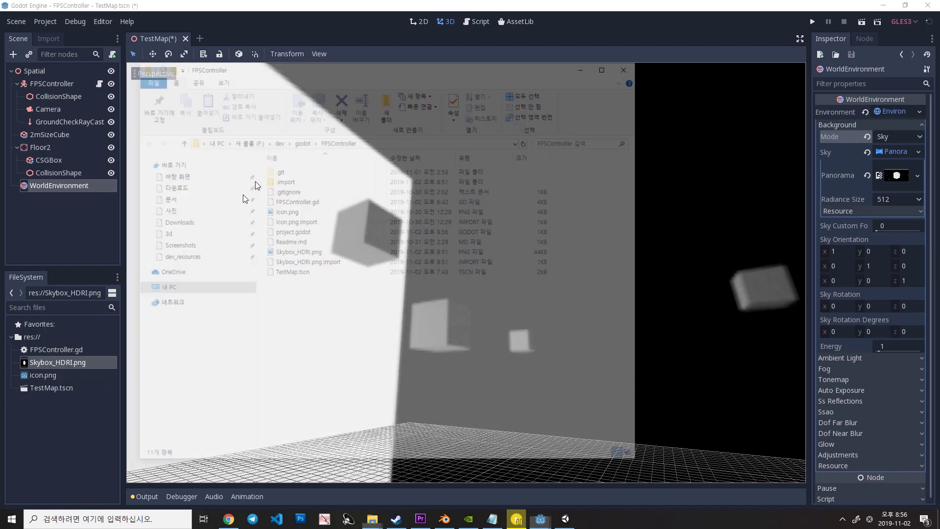
key(ctrl+v)
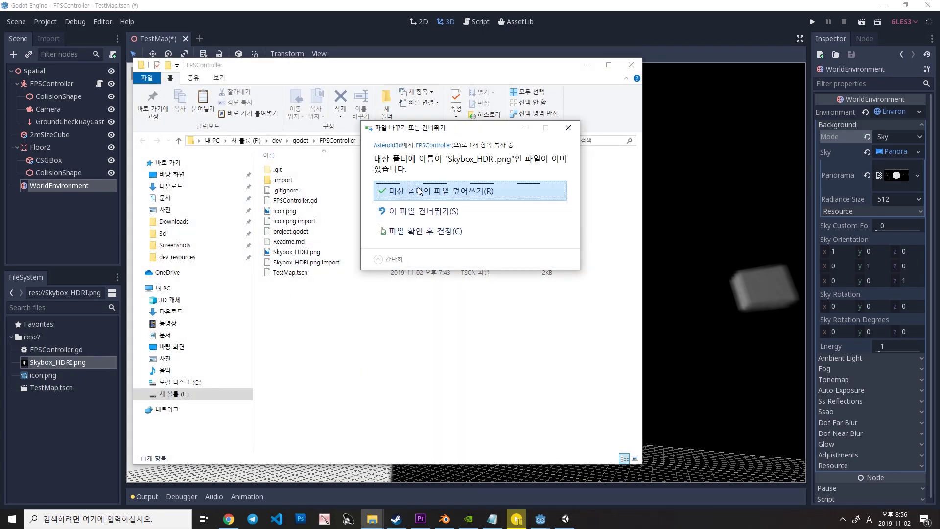
click(418, 191)
click(451, 4)
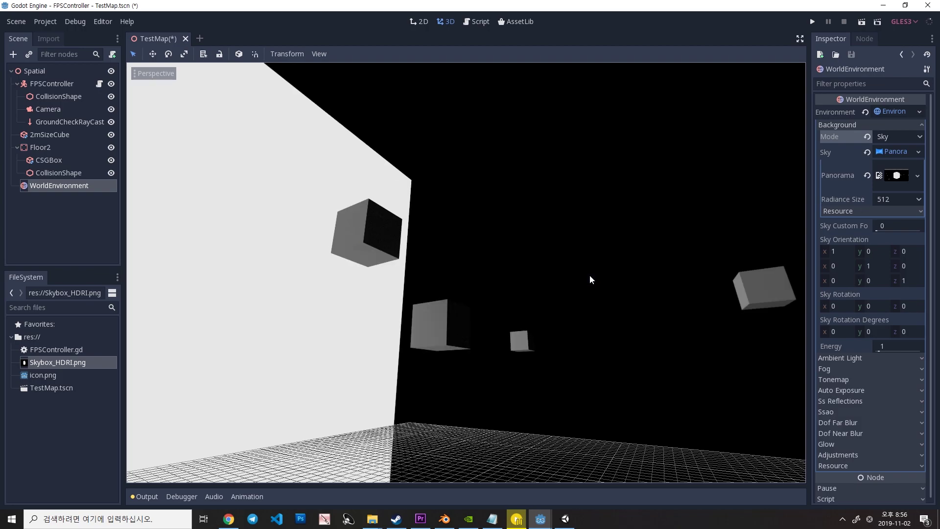
Inspect the sharper sky around the TestMap scene, run the scene to check it in game and stop it
right_drag(610, 283, 708, 4)
click(862, 22)
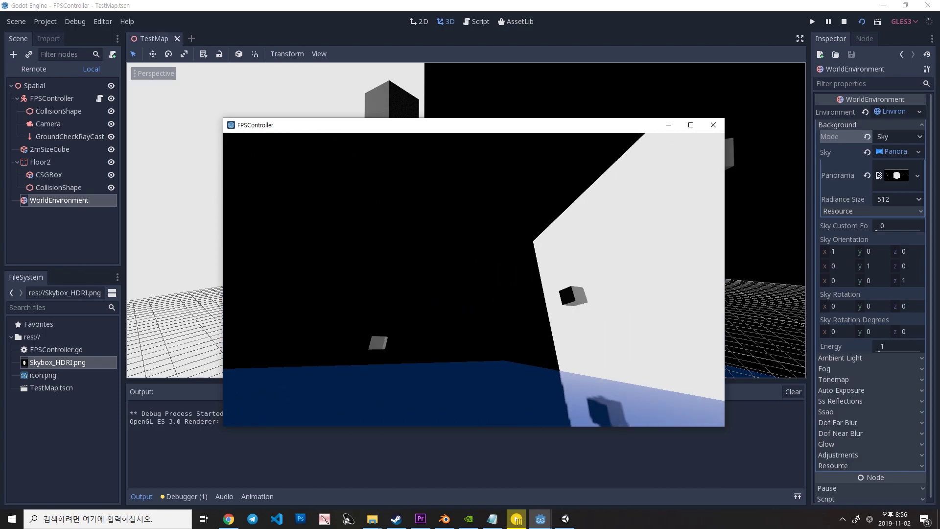
key(F8)
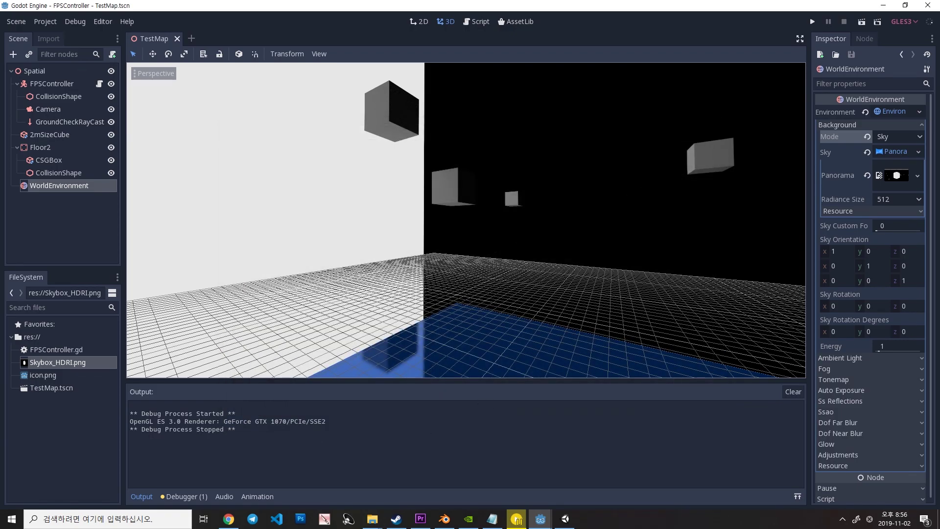
Switch to Unity and play the Demo scene to check the skybox in game
key(alt+Tab)
click(453, 28)
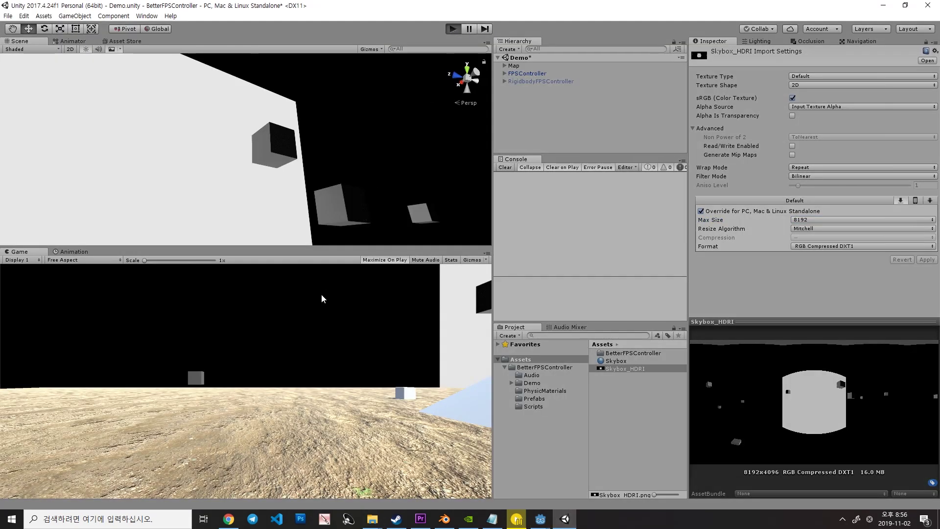